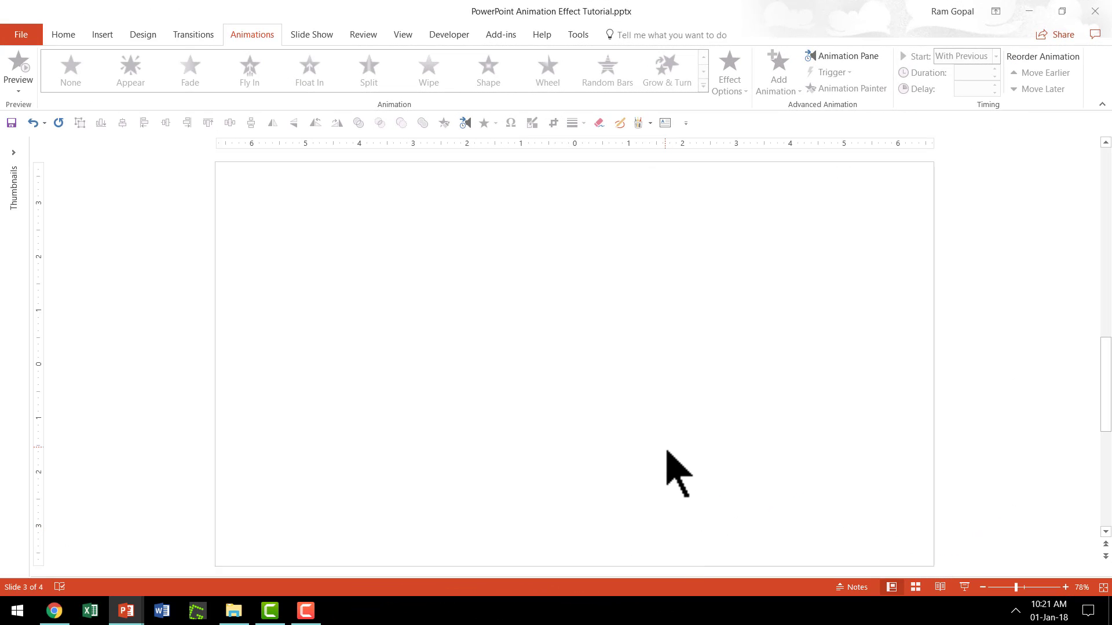
Insert a small text box reading 201 near the centre of slide 3.
left_click(67, 35)
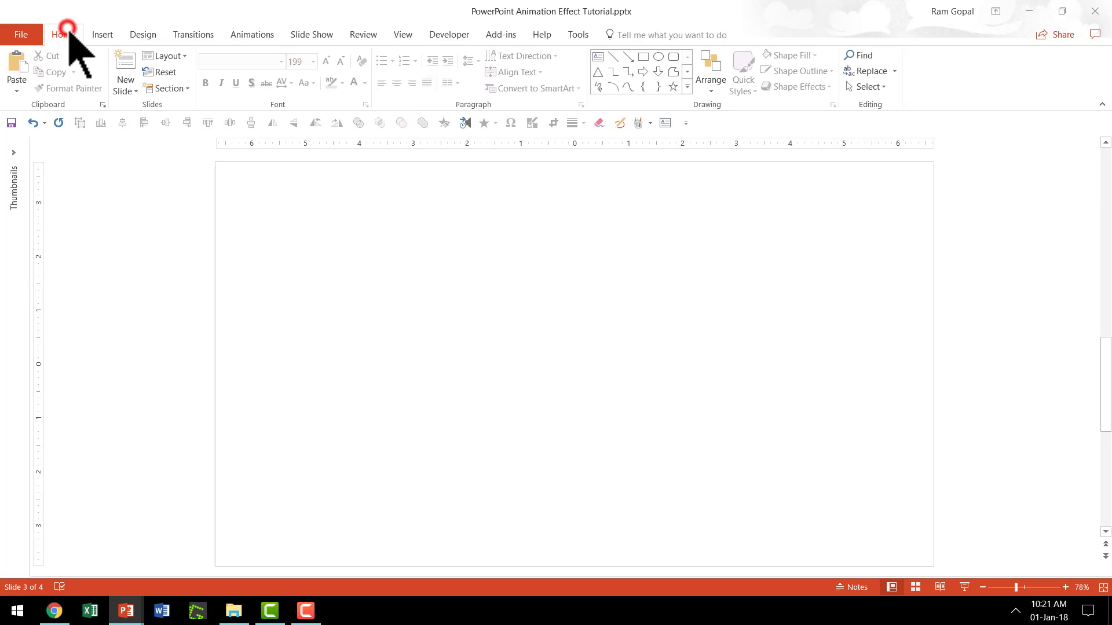
left_click(598, 57)
left_click(456, 335)
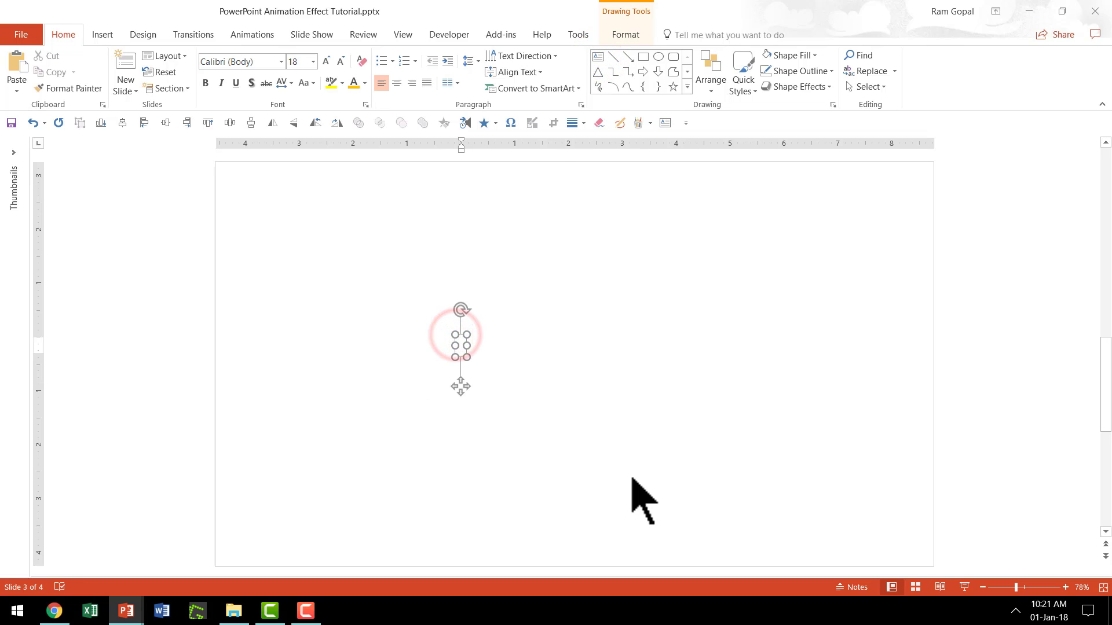
type("201")
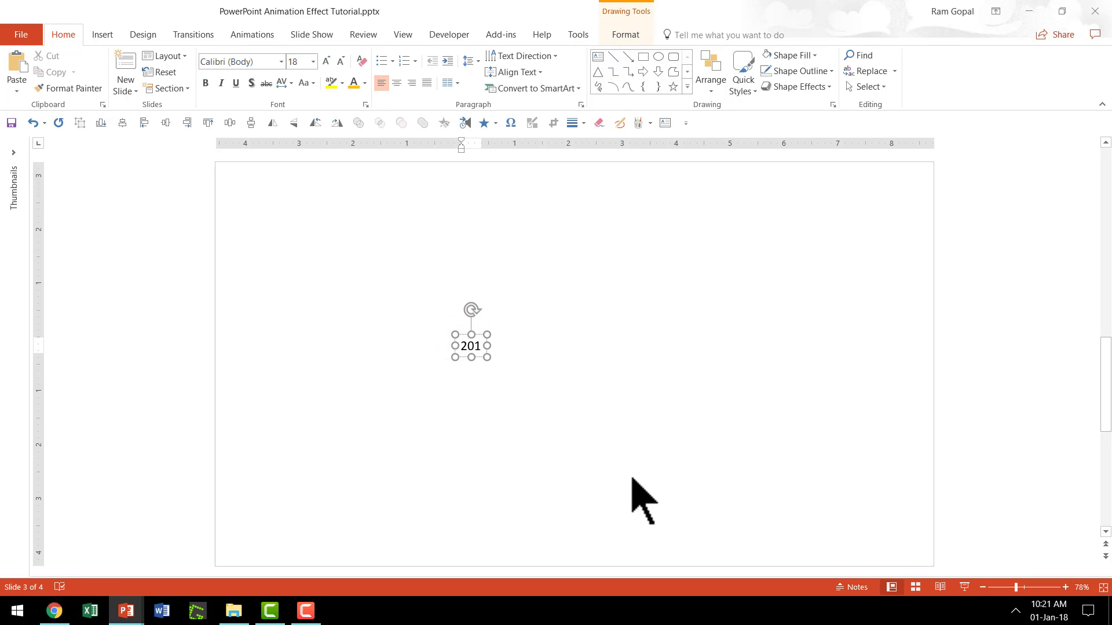
left_click(482, 334)
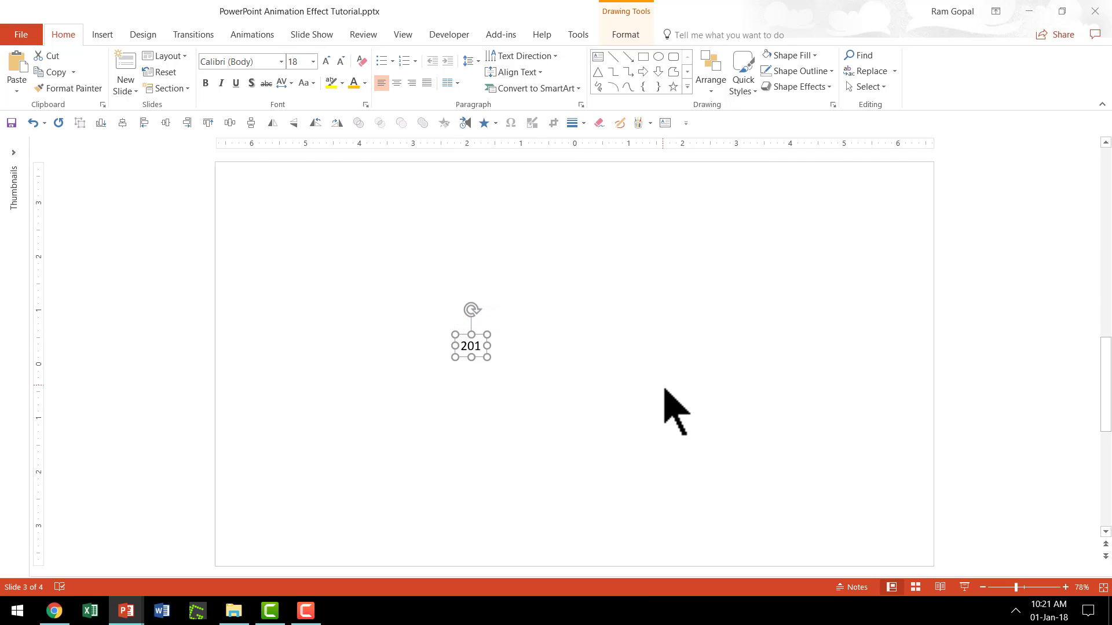
scroll(677, 409, "up", 1)
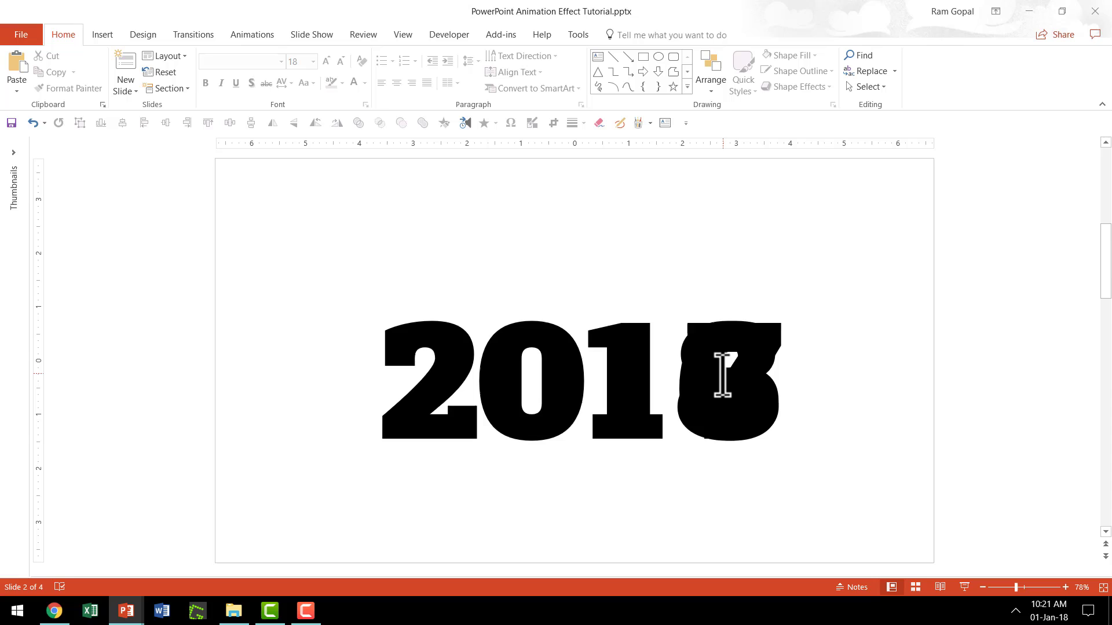
scroll(528, 332, "down", 1)
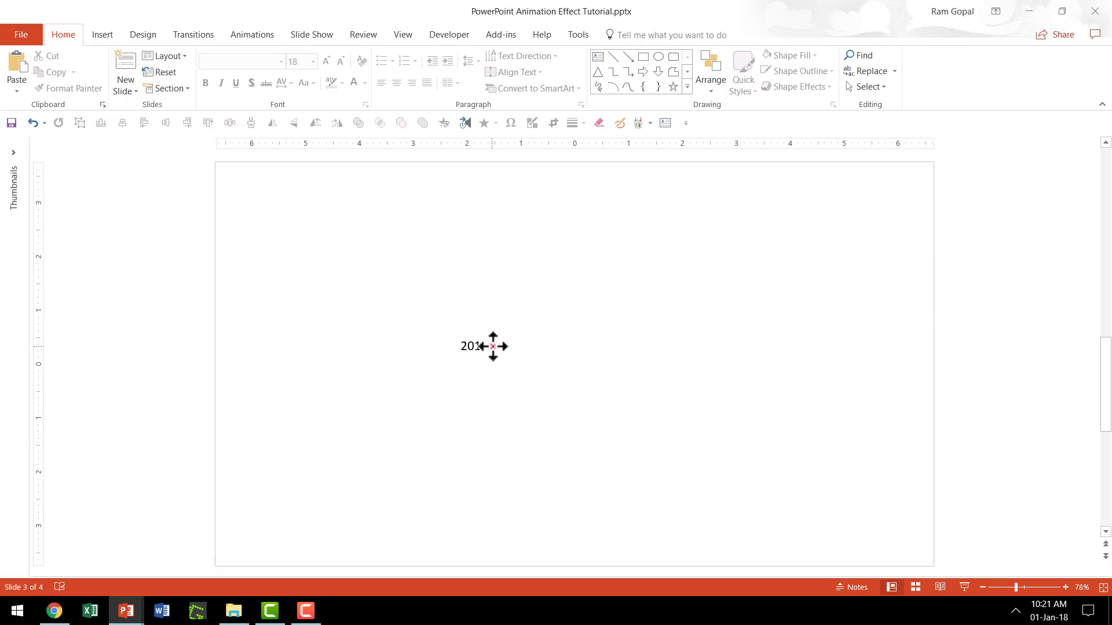
Set the 201 text box in the Alfa Slab One font.
left_click(493, 346)
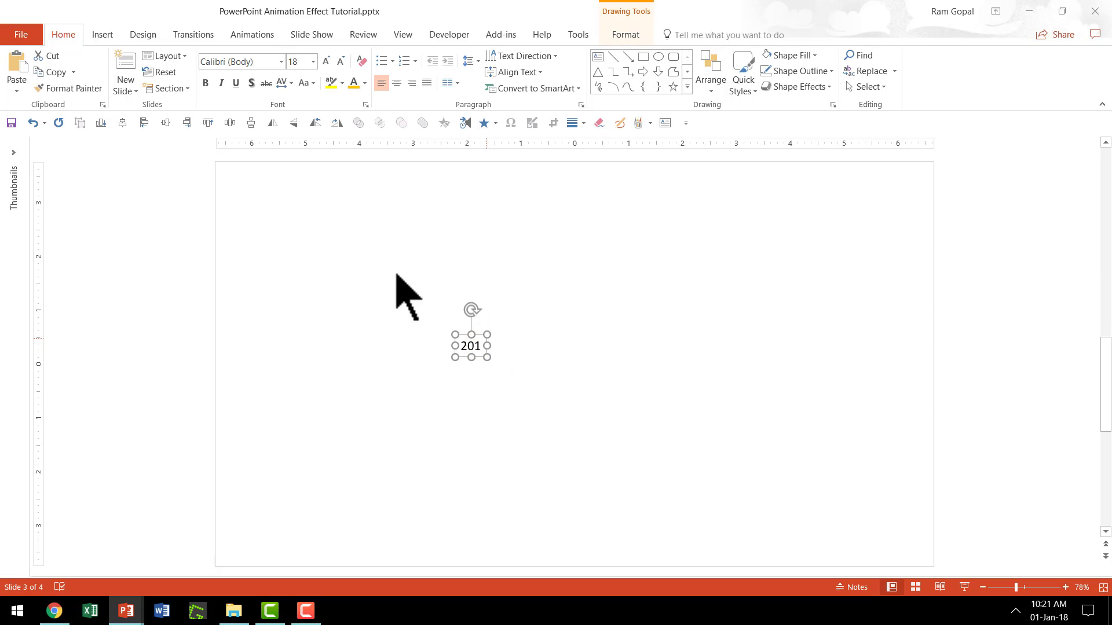
left_click(280, 61)
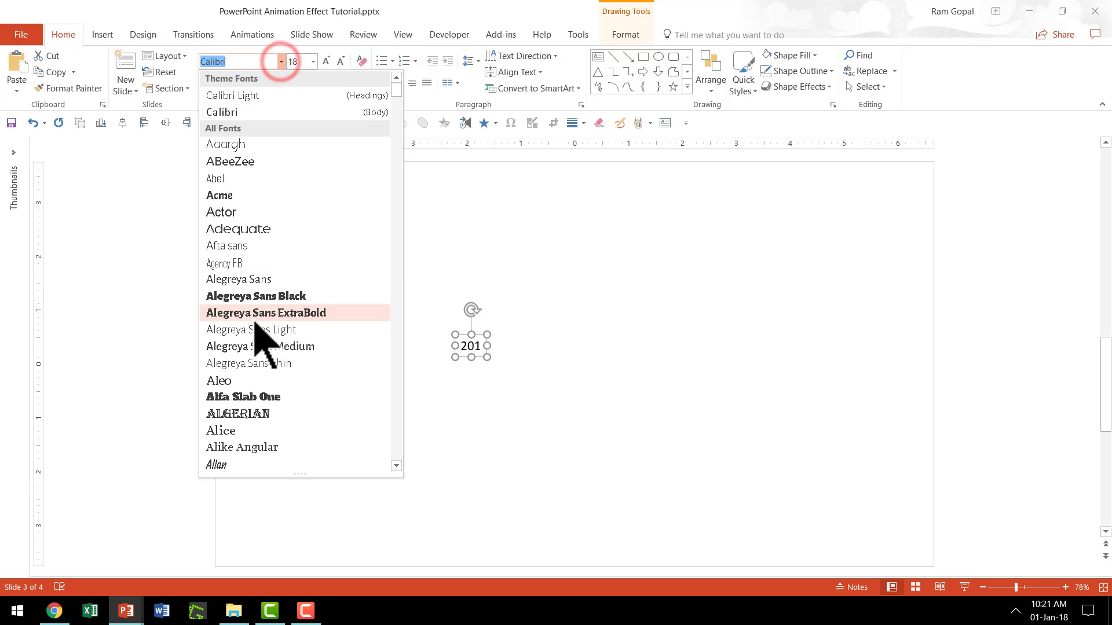
left_click(254, 395)
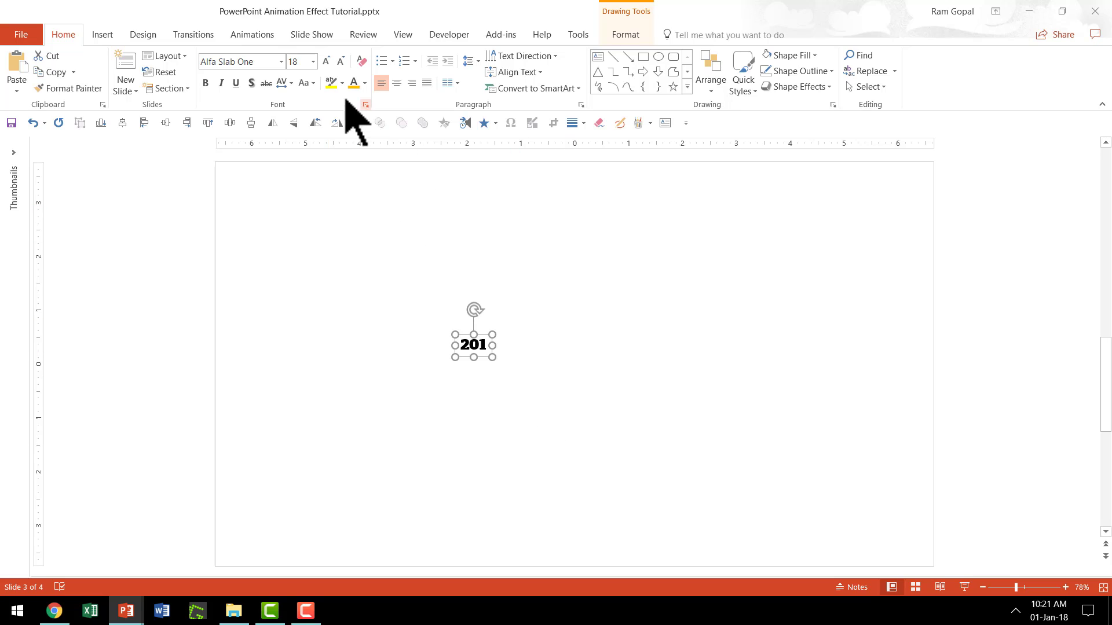
Enlarge the 201 text to 239 points and move the box up and left of centre.
left_click(327, 61)
left_click(327, 61)
left_click(328, 62)
left_click(329, 61)
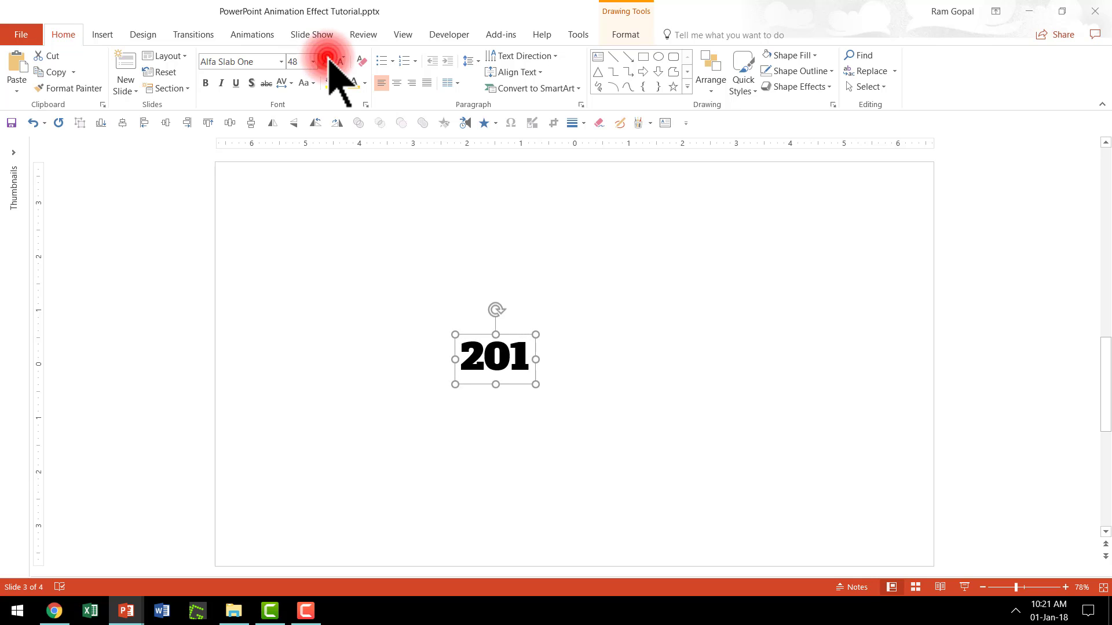
left_click(329, 62)
left_click(329, 61)
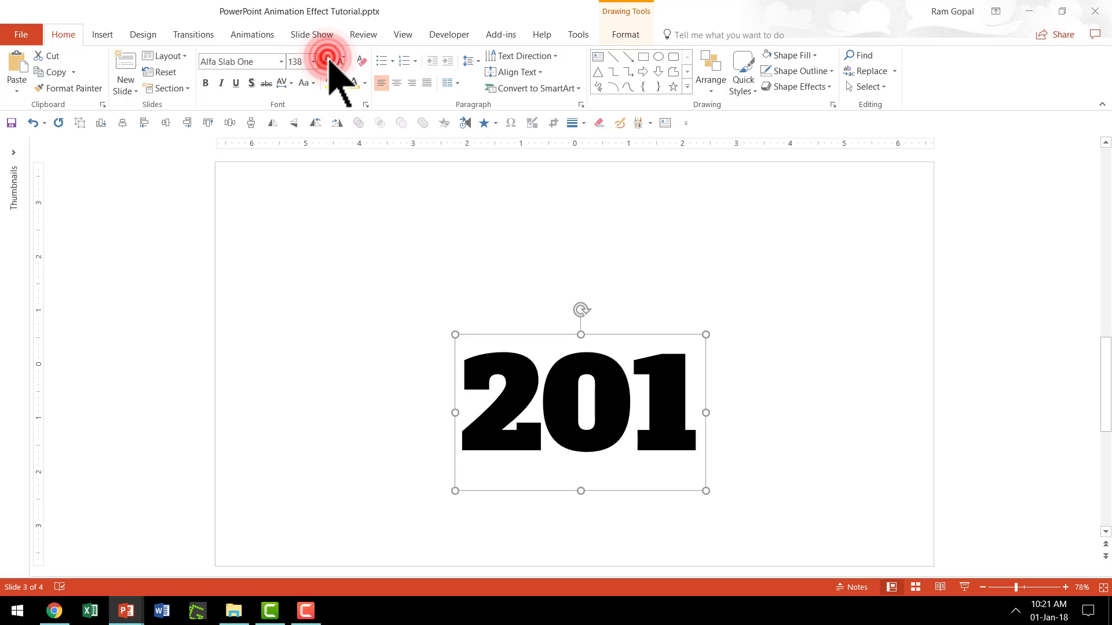
left_click(328, 62)
left_click_drag(750, 331, 669, 271)
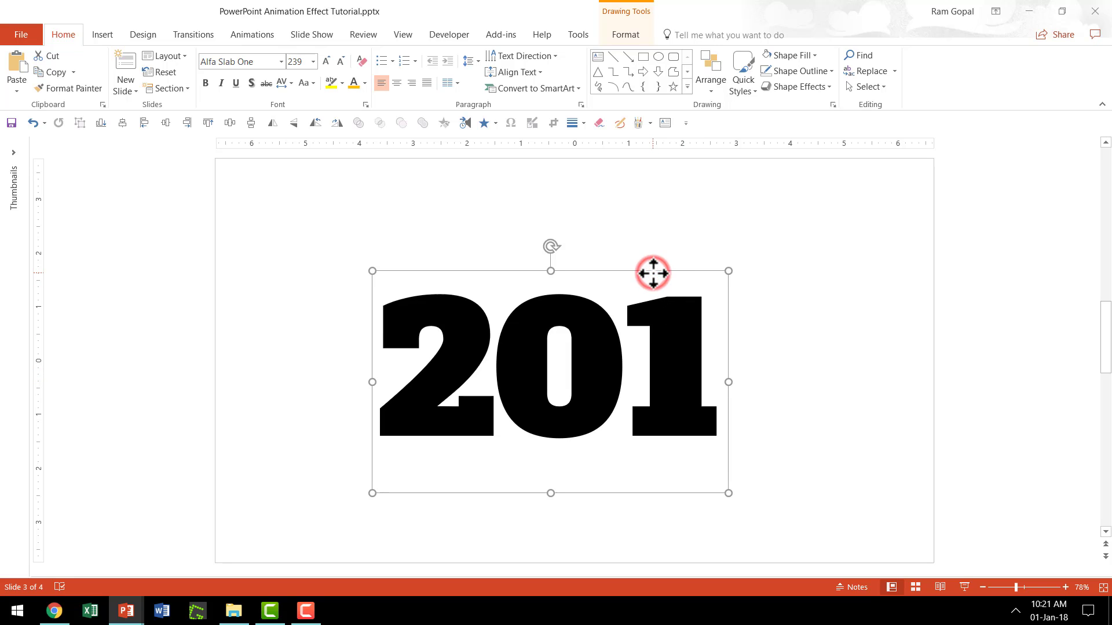
Duplicate the 201 box with Ctrl+D, reduce the copy to a single 6 and place it right after 201.
key("ctrl+d")
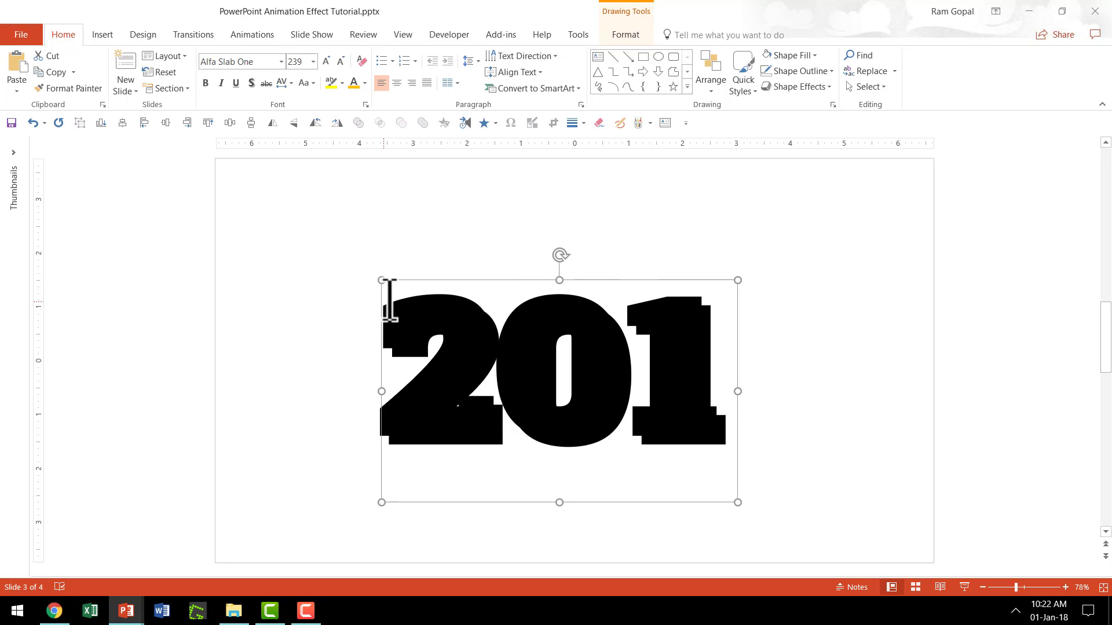
left_click_drag(443, 281, 744, 280)
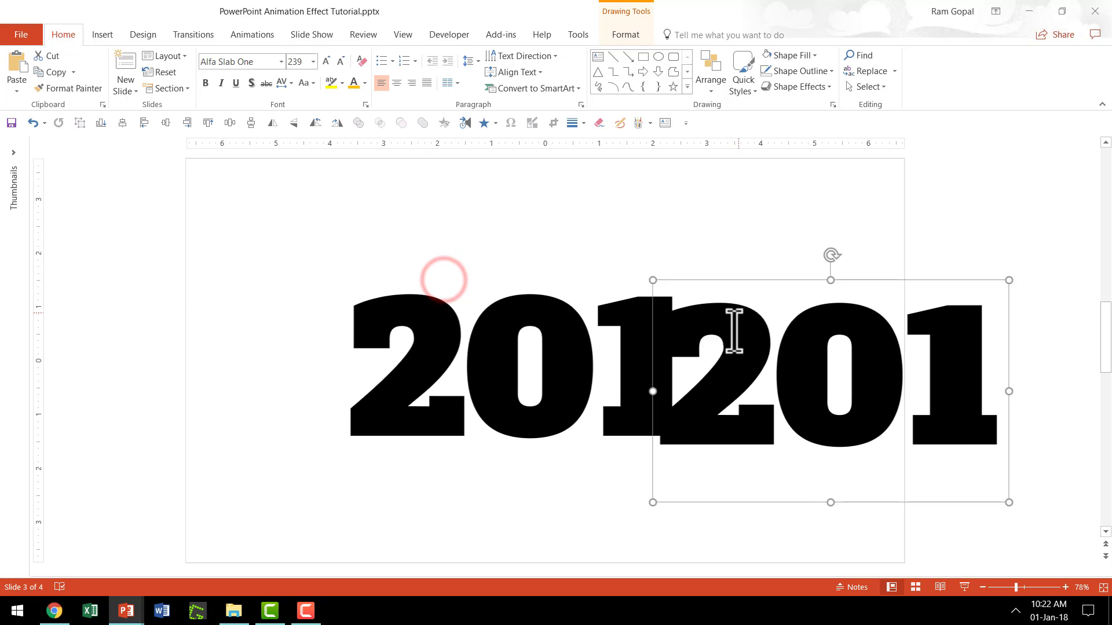
left_click_drag(670, 330, 899, 348)
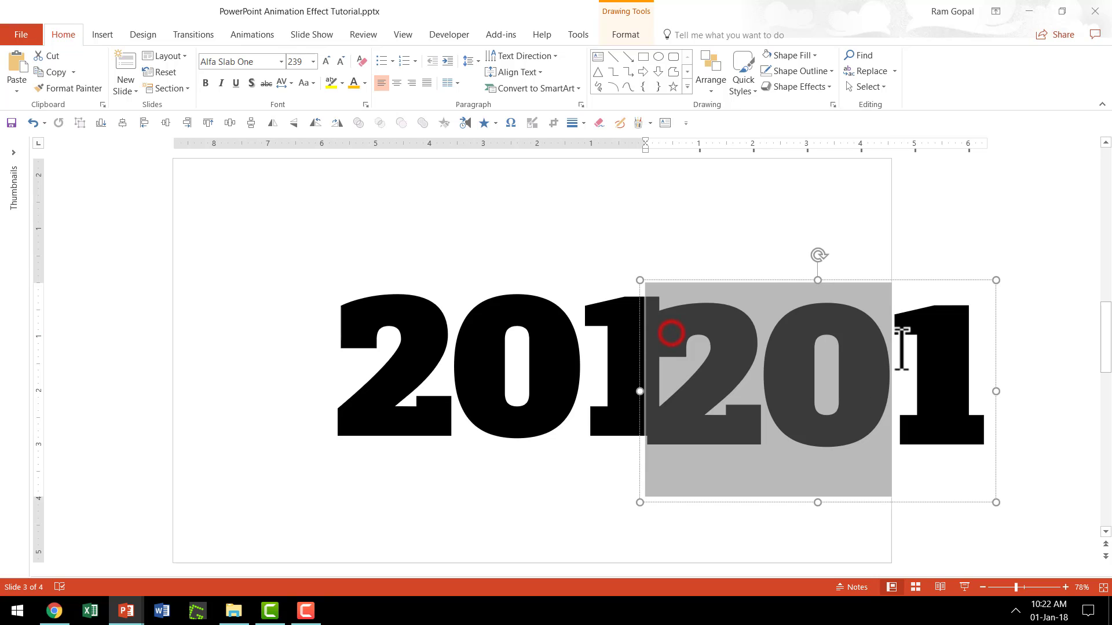
key("Delete")
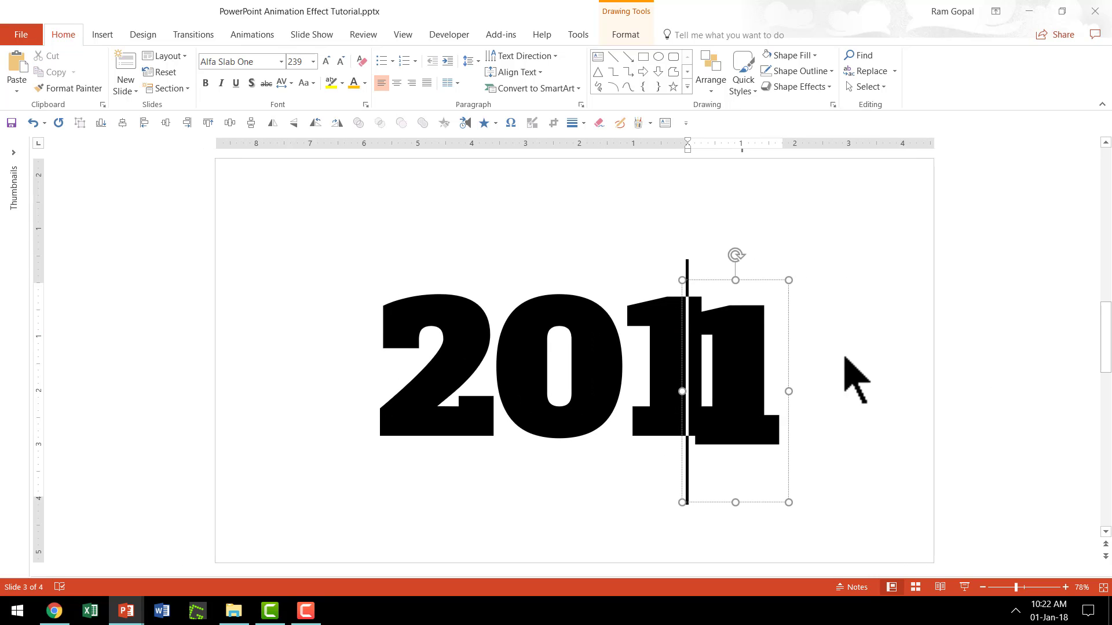
left_click_drag(711, 329, 760, 331)
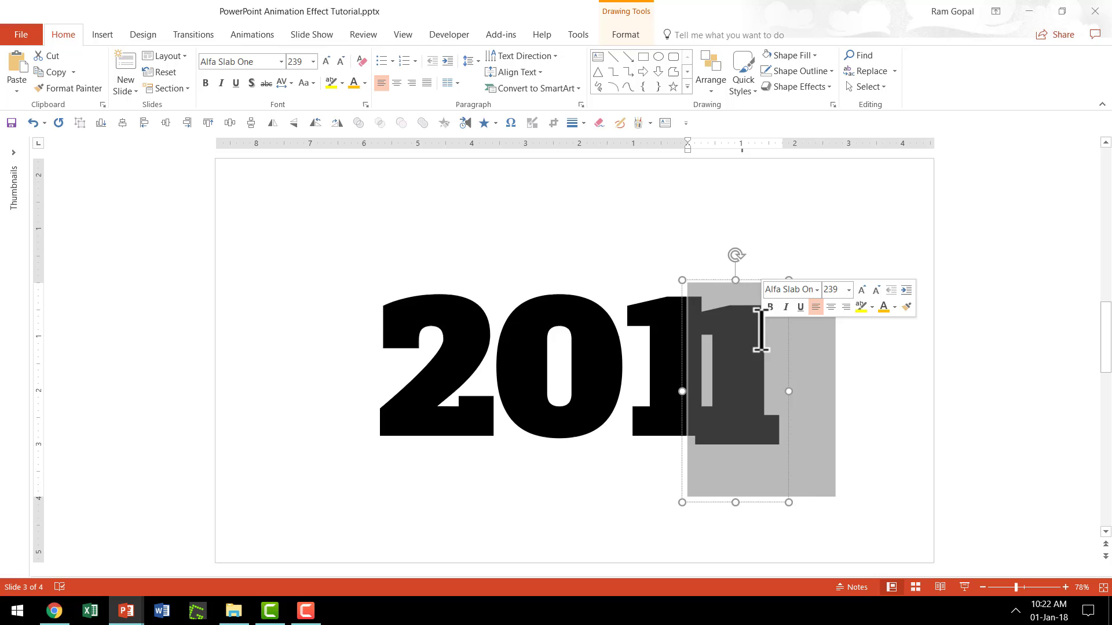
type("6")
left_click_drag(820, 299, 860, 292)
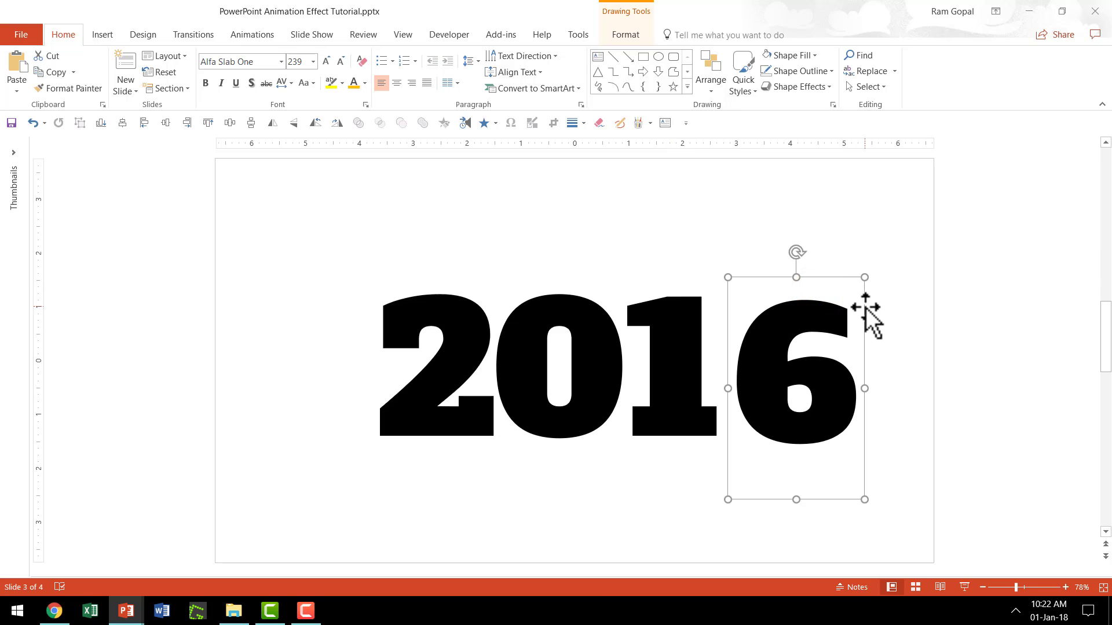
Ctrl-drag a copy of the 6, change it to 7 and place it after 2016.
left_click_drag(866, 316, 997, 311)
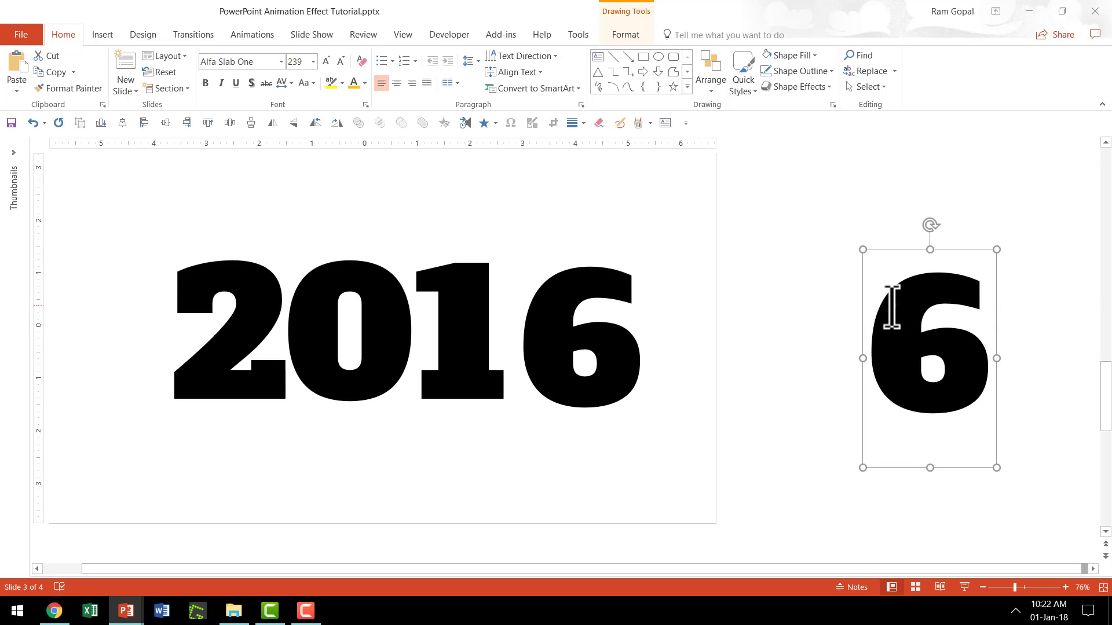
double_click(892, 304)
type("7")
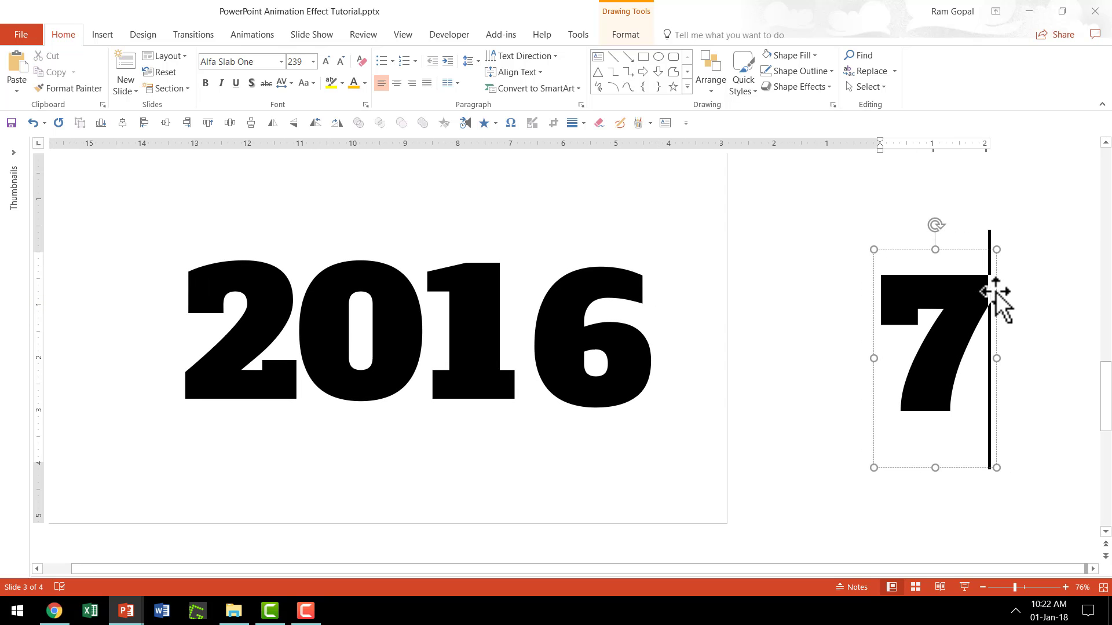
left_click(997, 290)
left_click_drag(814, 298, 774, 298)
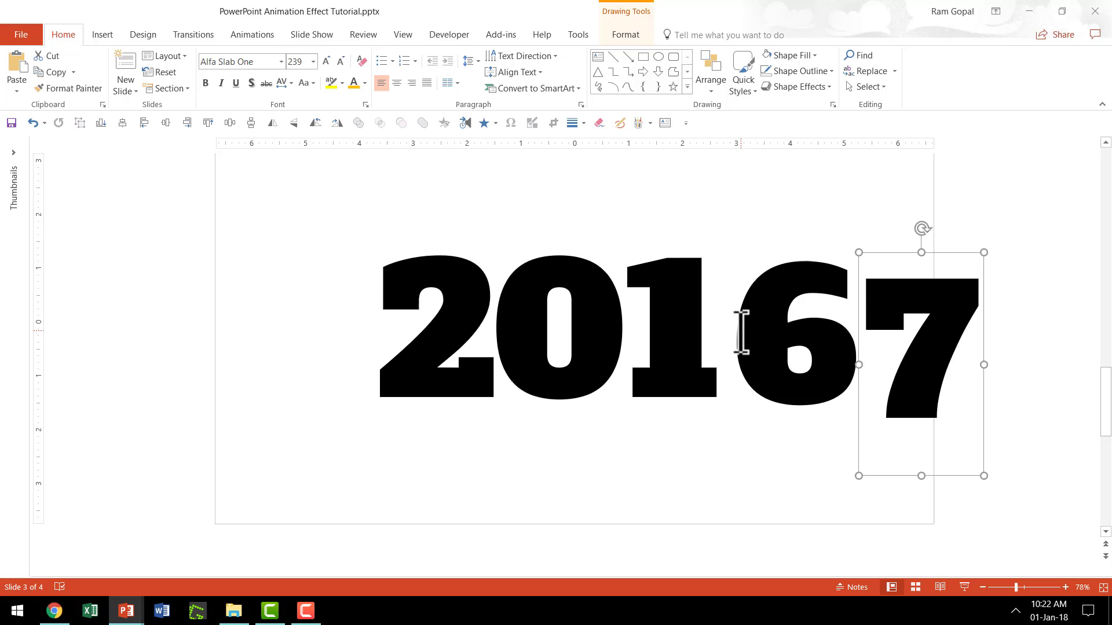
Ctrl-drag a copy of the 7 and change it to 8, giving a 2016 7 8 row.
left_click_drag(878, 325, 1008, 321)
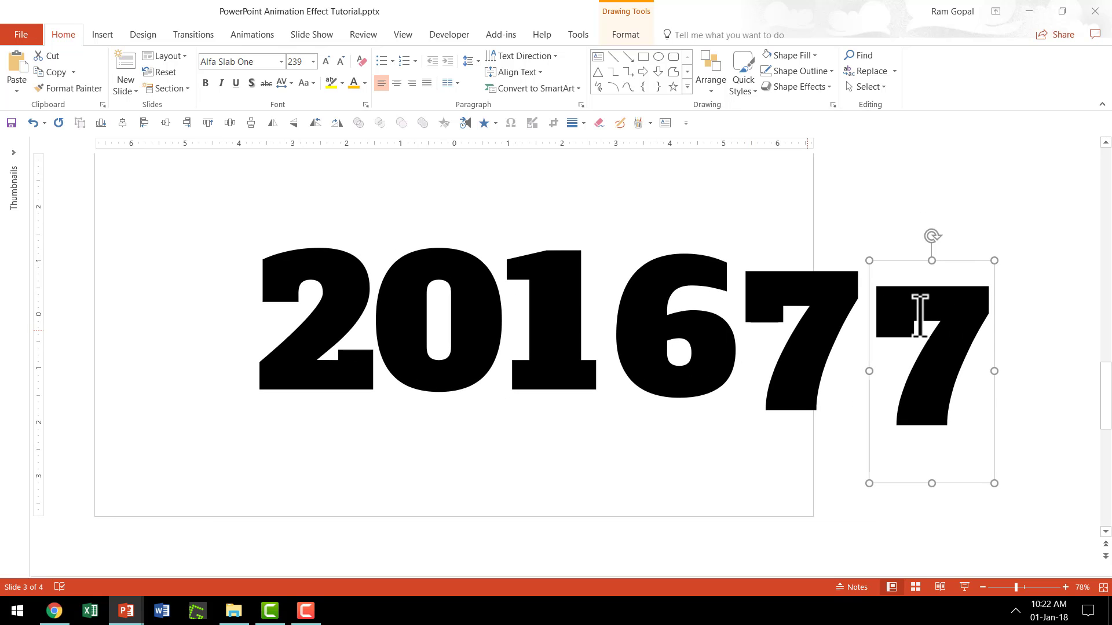
double_click(881, 311)
type("8")
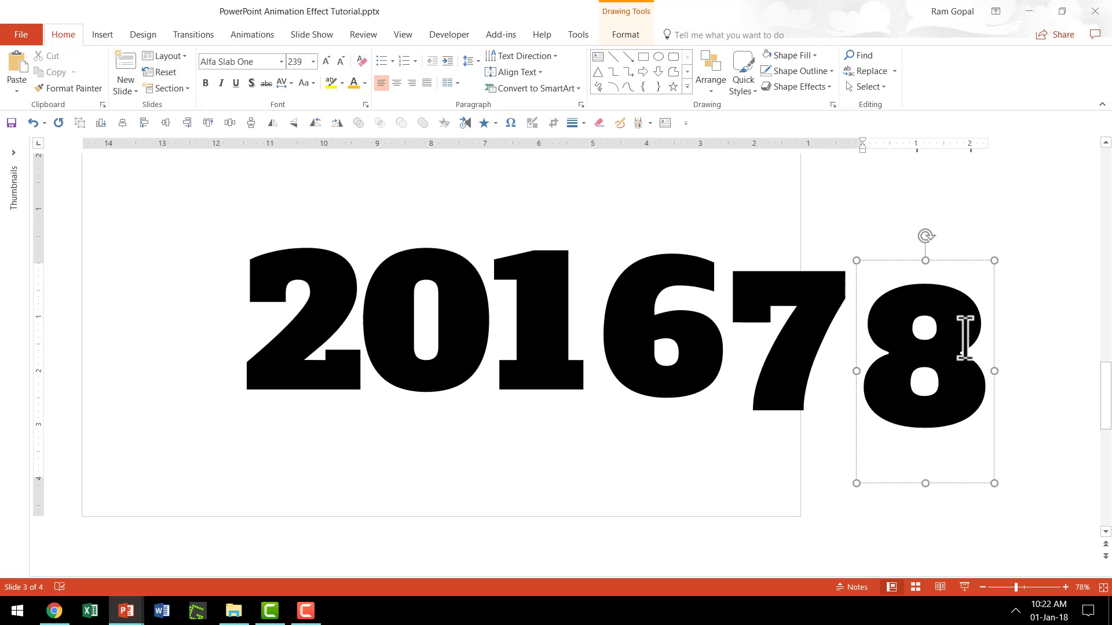
left_click(701, 259)
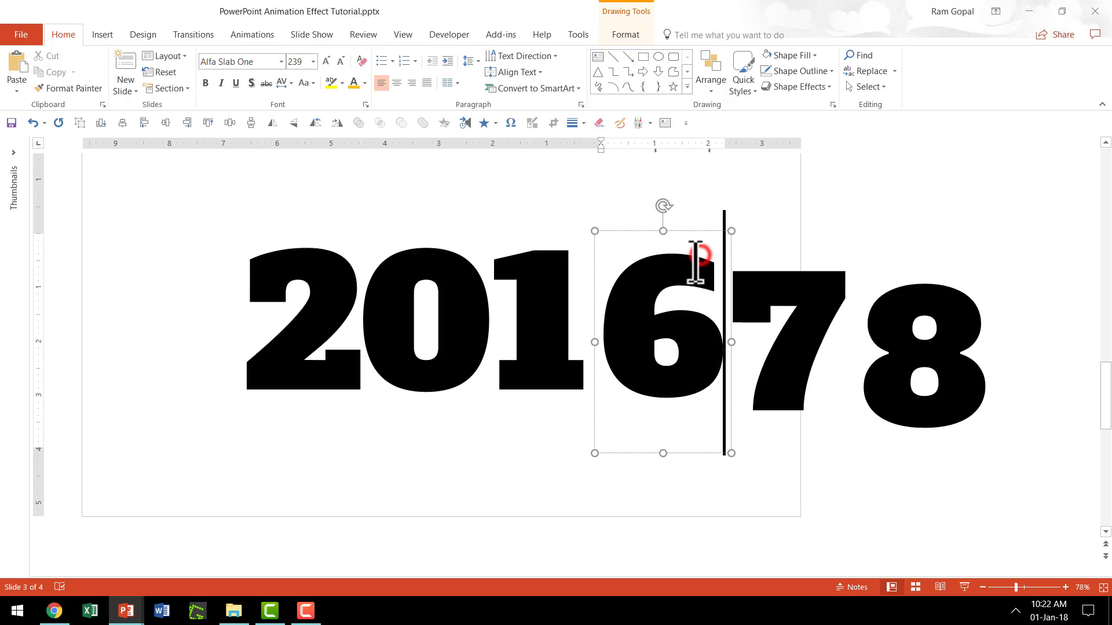
left_click(701, 231)
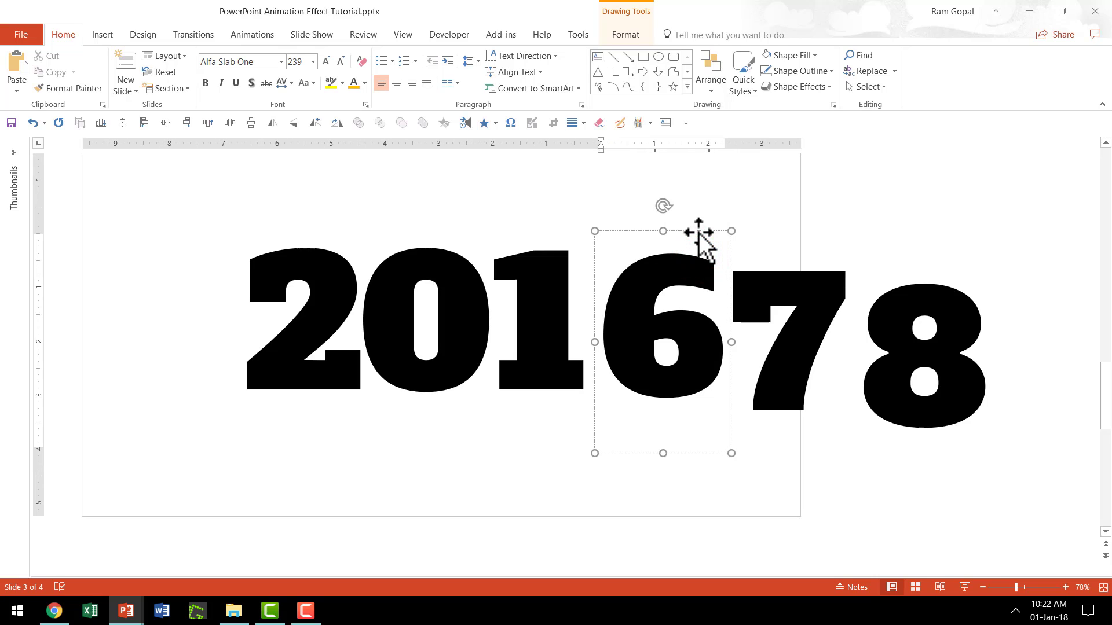
left_click(808, 319)
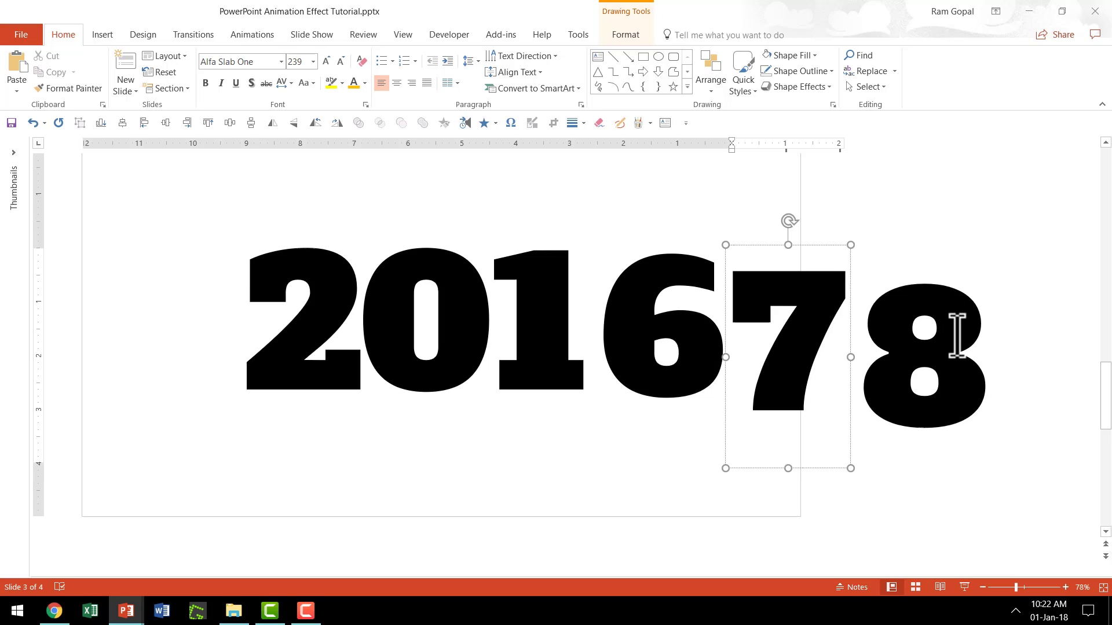
Select the separate 6 text box as a whole object next to 201.
left_click(696, 272)
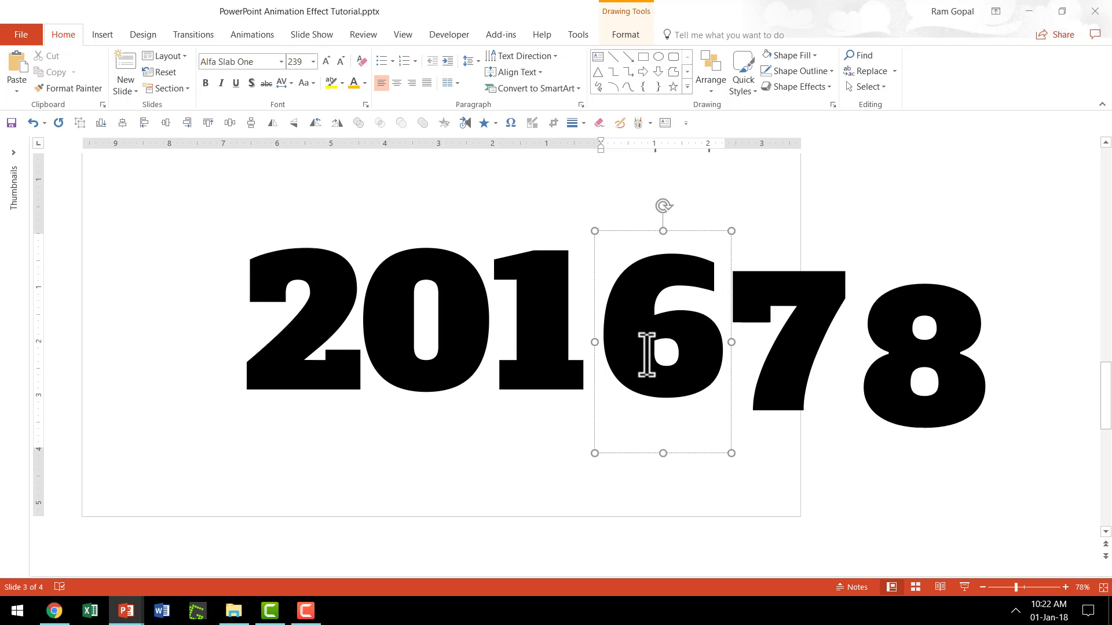
left_click(684, 231)
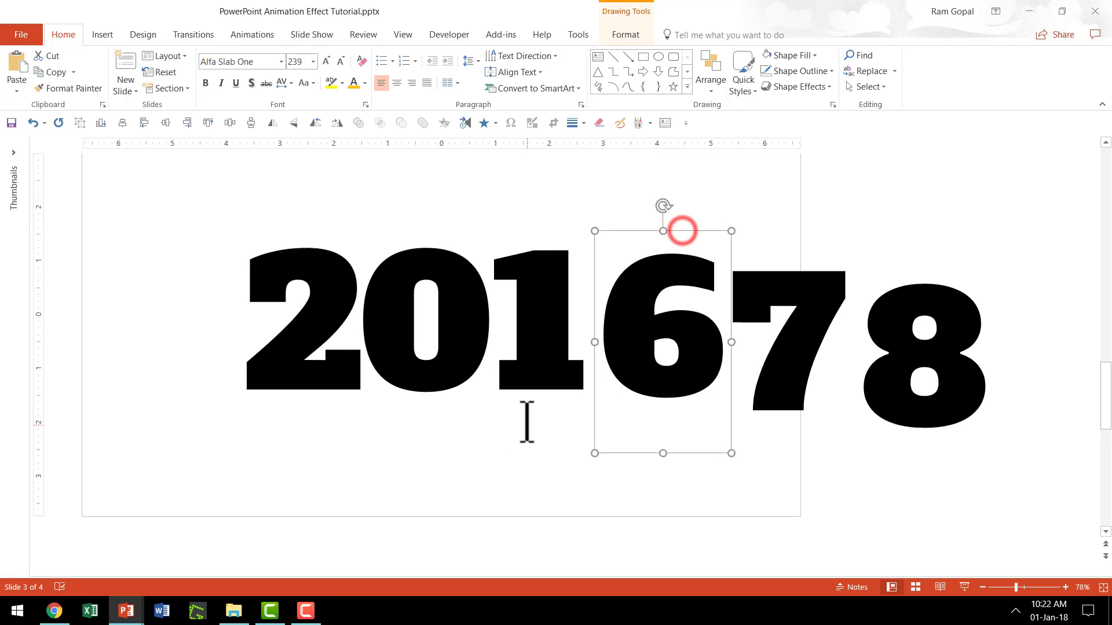
Give the 6 box a Fly Out exit animation directed To Top.
left_click(241, 36)
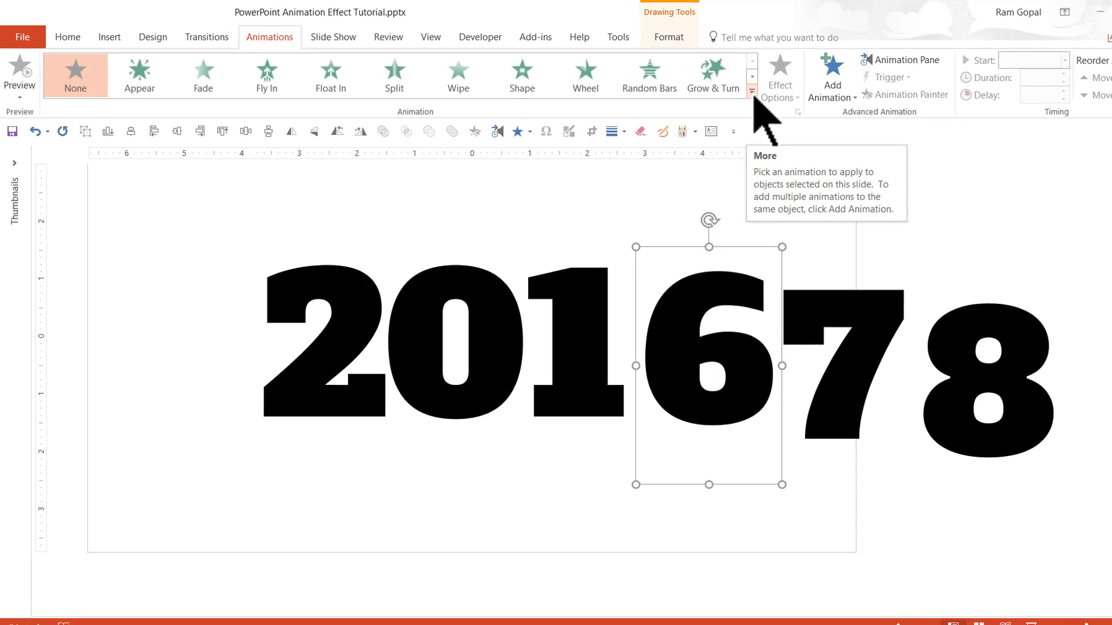
left_click(703, 86)
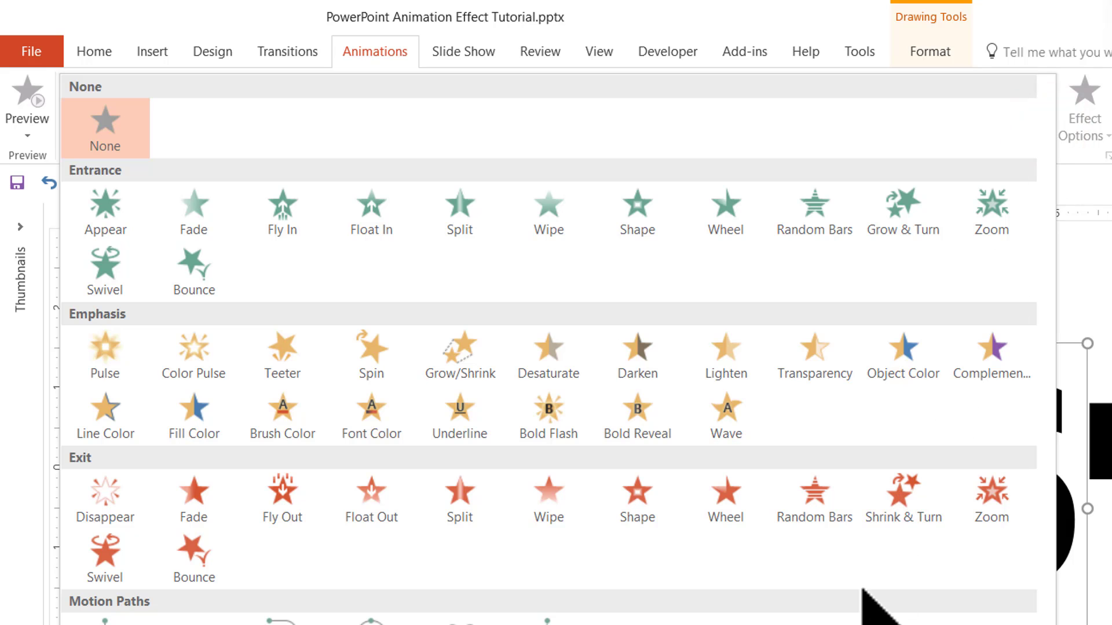
left_click(290, 502)
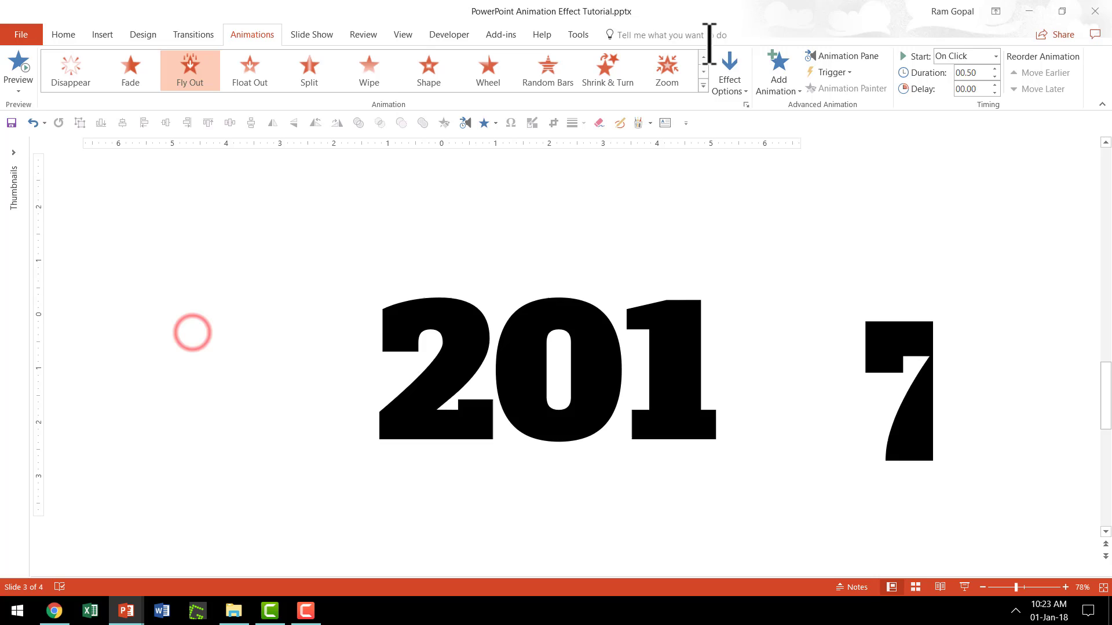
left_click(730, 77)
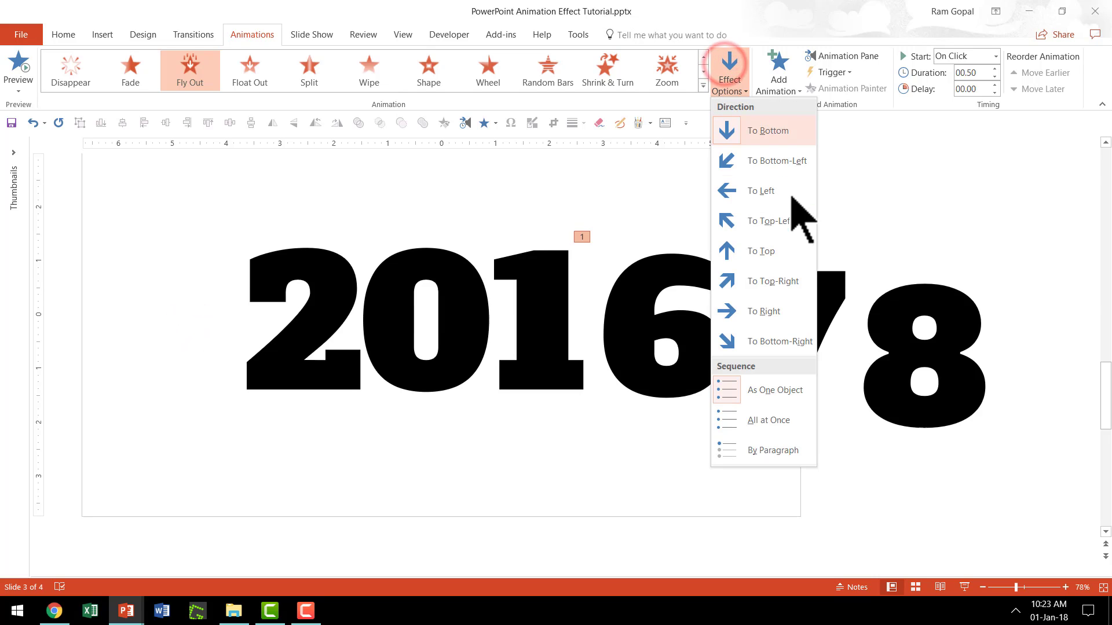
left_click(765, 257)
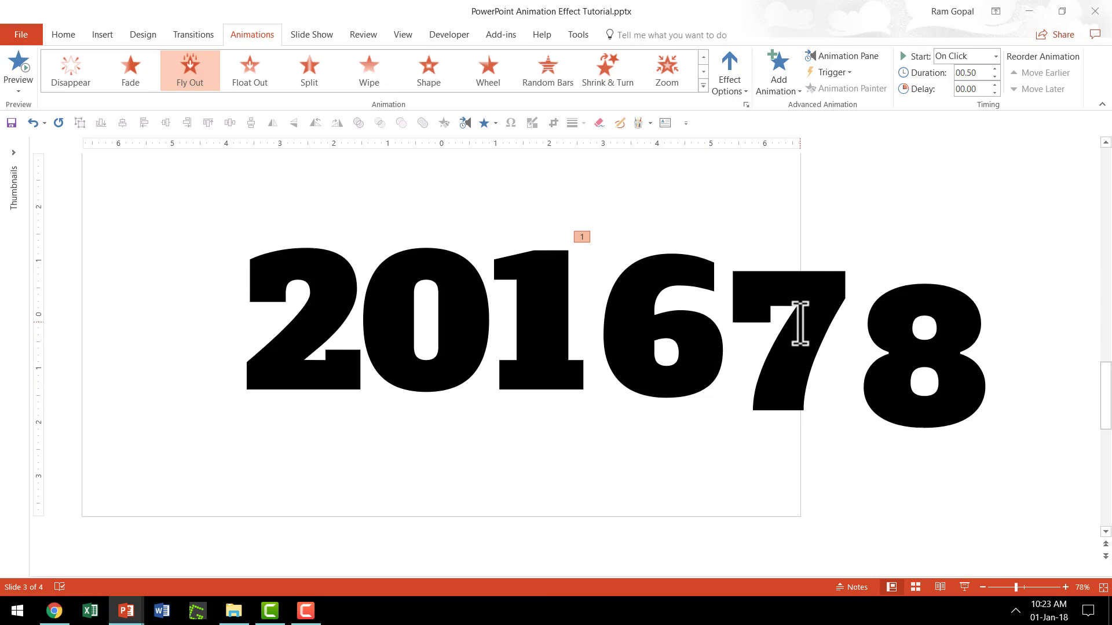
Give the 7 box a Fly In entrance animation.
left_click(808, 321)
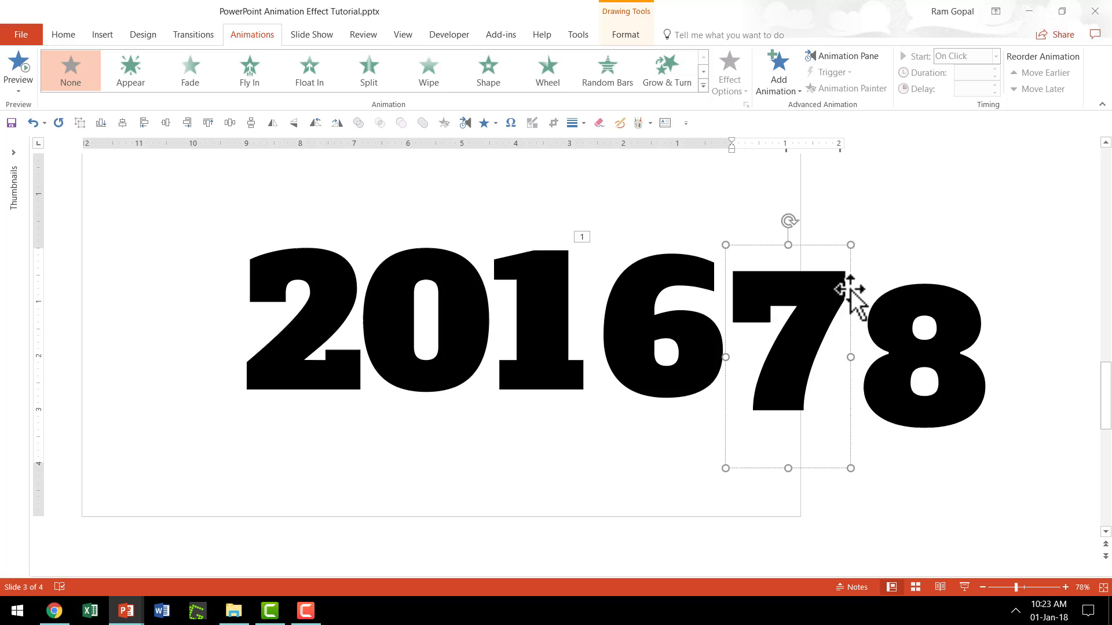
left_click(850, 291)
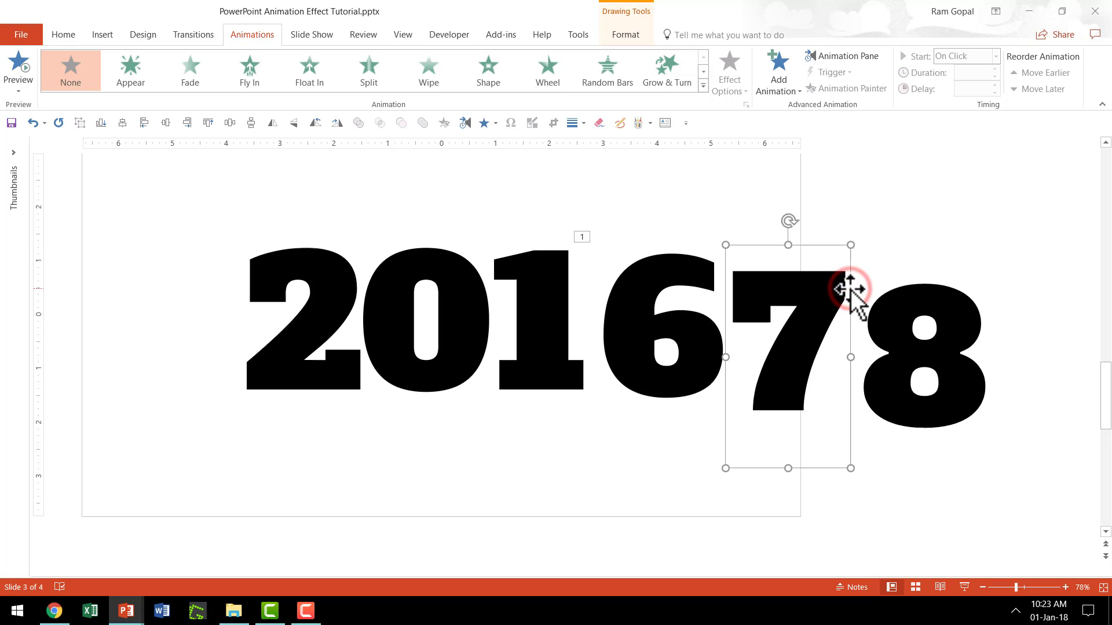
left_click(703, 86)
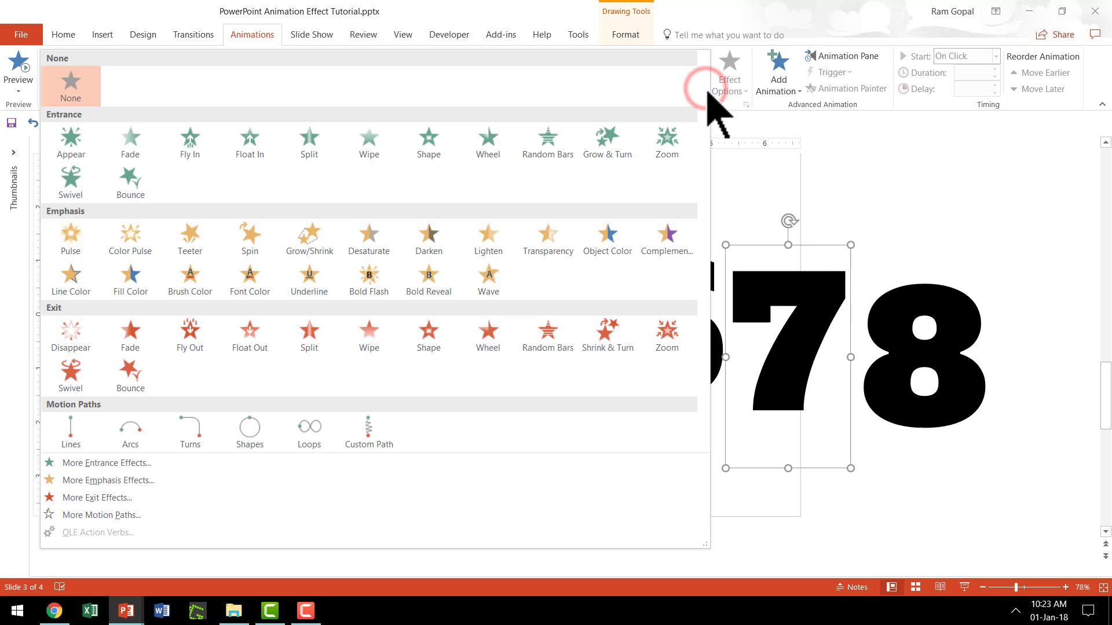
left_click(198, 152)
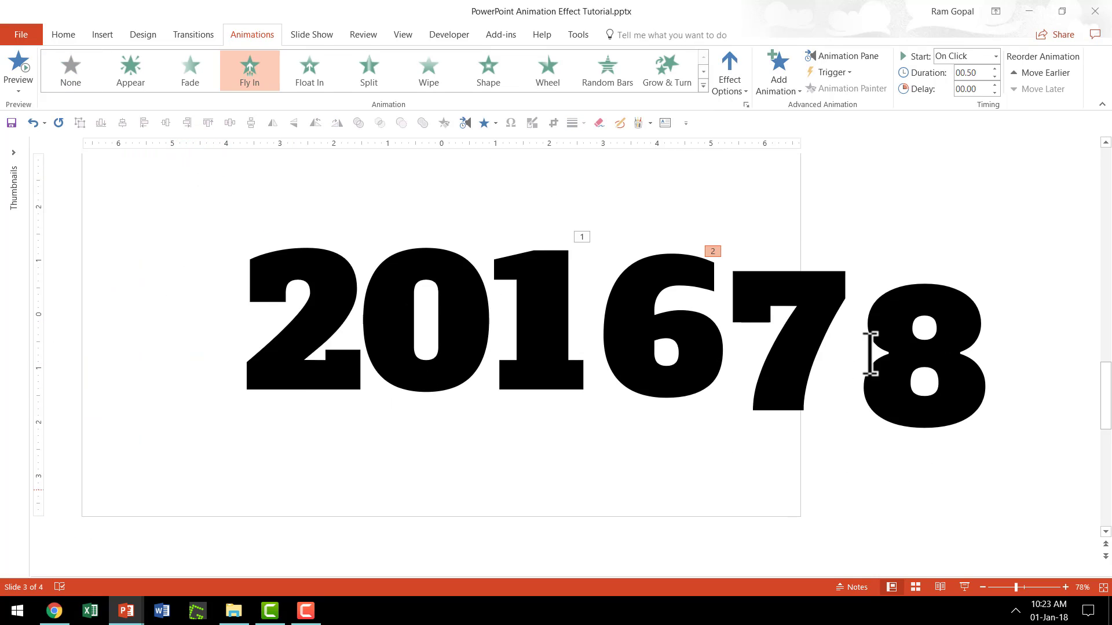
Drag the 7 on top of the 6 and marquee-select both boxes.
left_click_drag(845, 293, 725, 278)
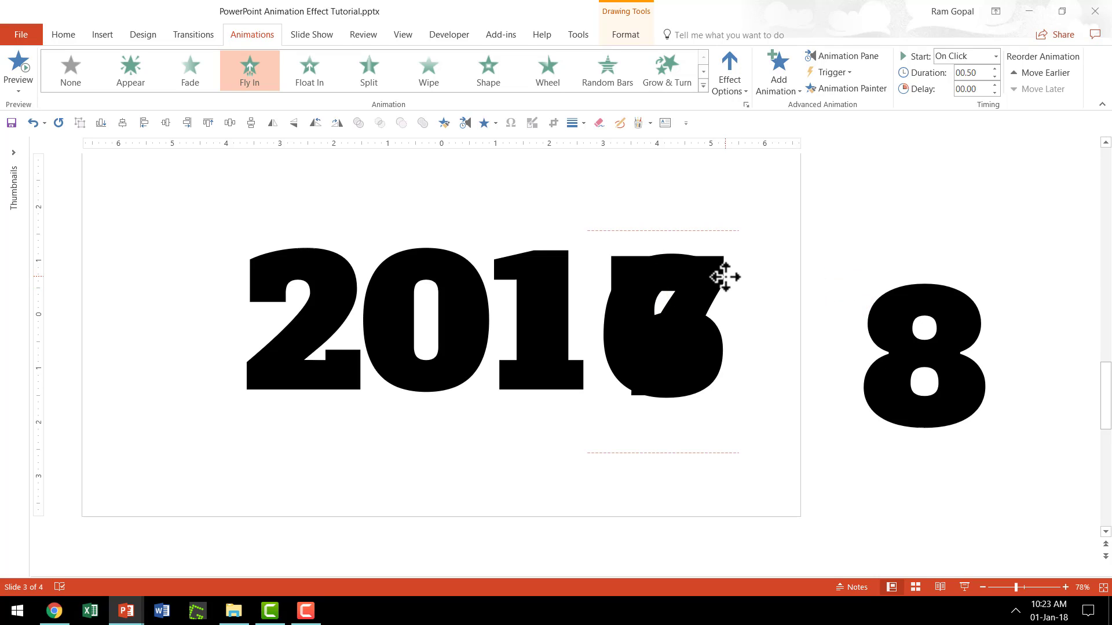
left_click(822, 457)
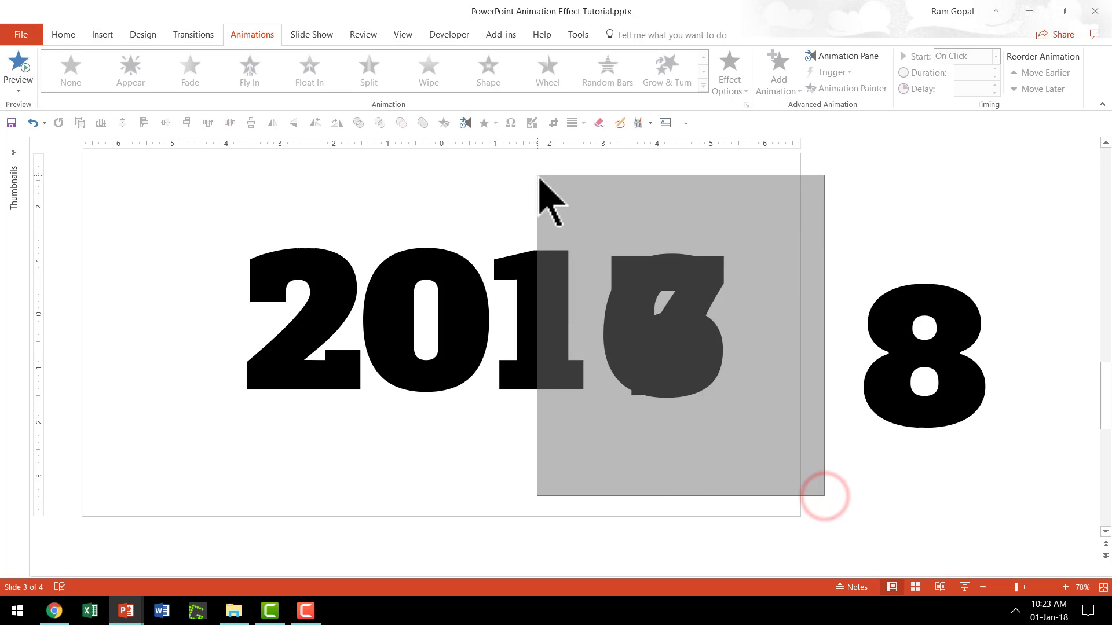
left_click_drag(825, 497, 537, 174)
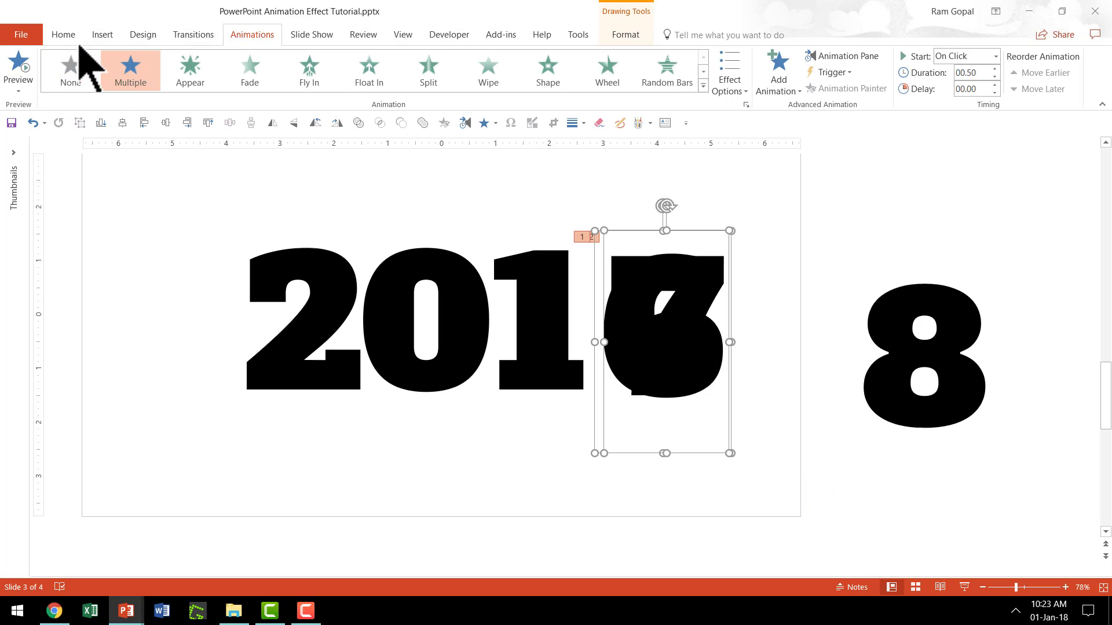
Align the 6 and 7 boxes with Align Middle and Align Center so the 7 sits exactly over the 6.
left_click(63, 34)
left_click(711, 82)
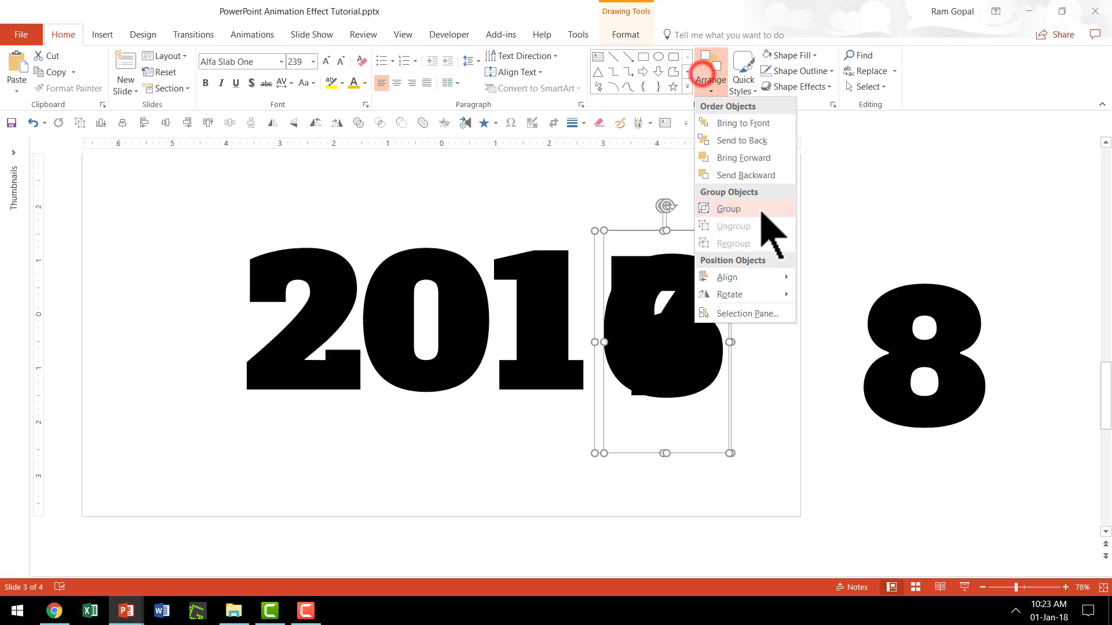
left_click(723, 278)
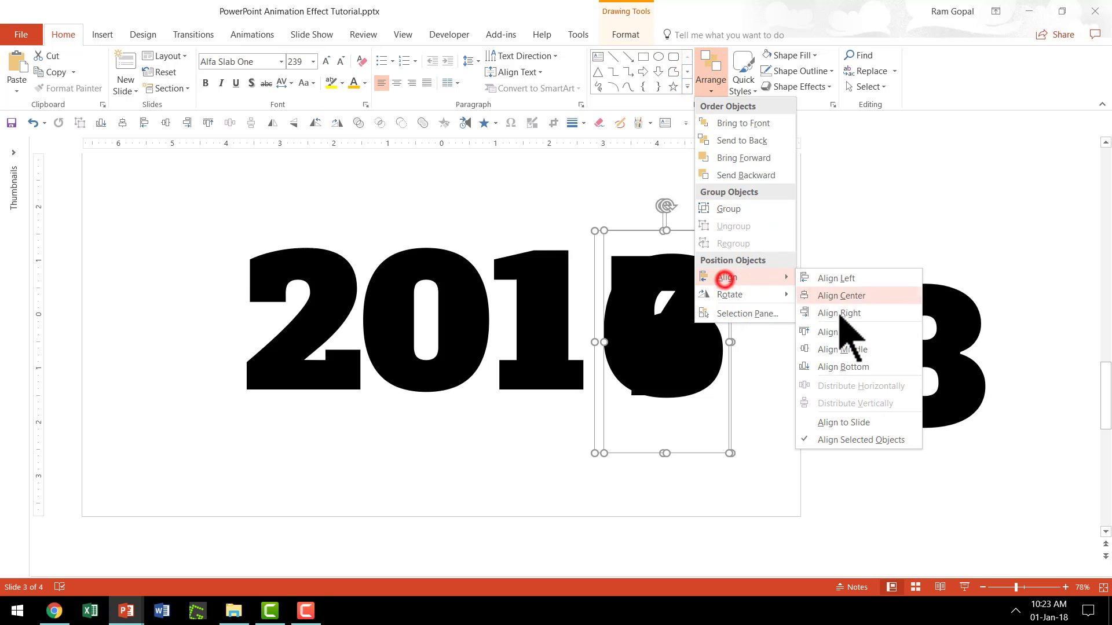
left_click(836, 352)
left_click(713, 78)
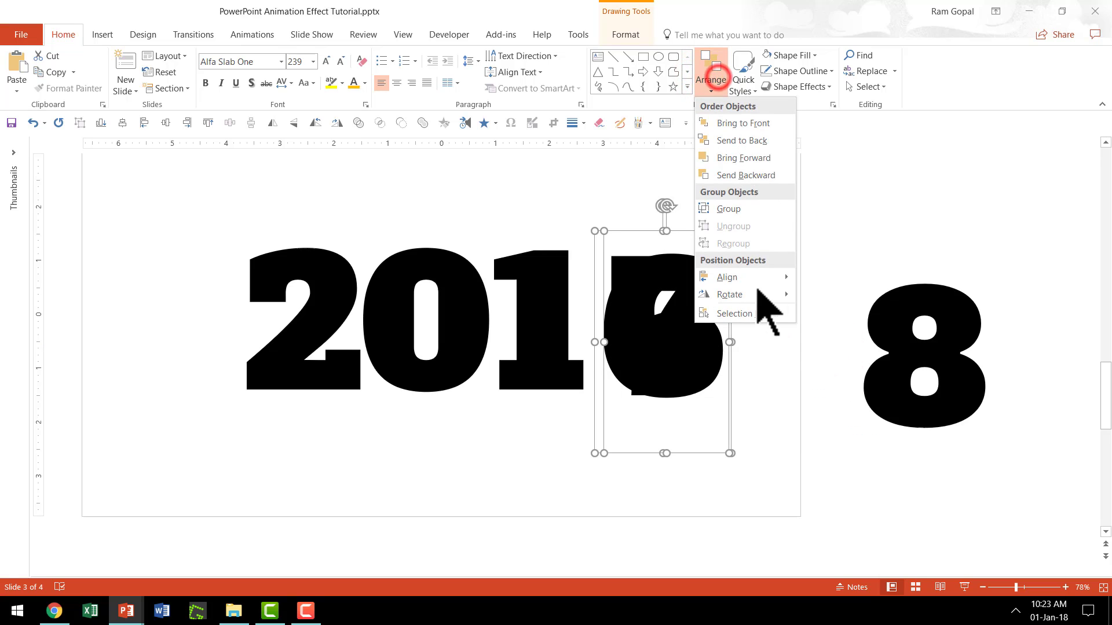
left_click(747, 277)
left_click(829, 300)
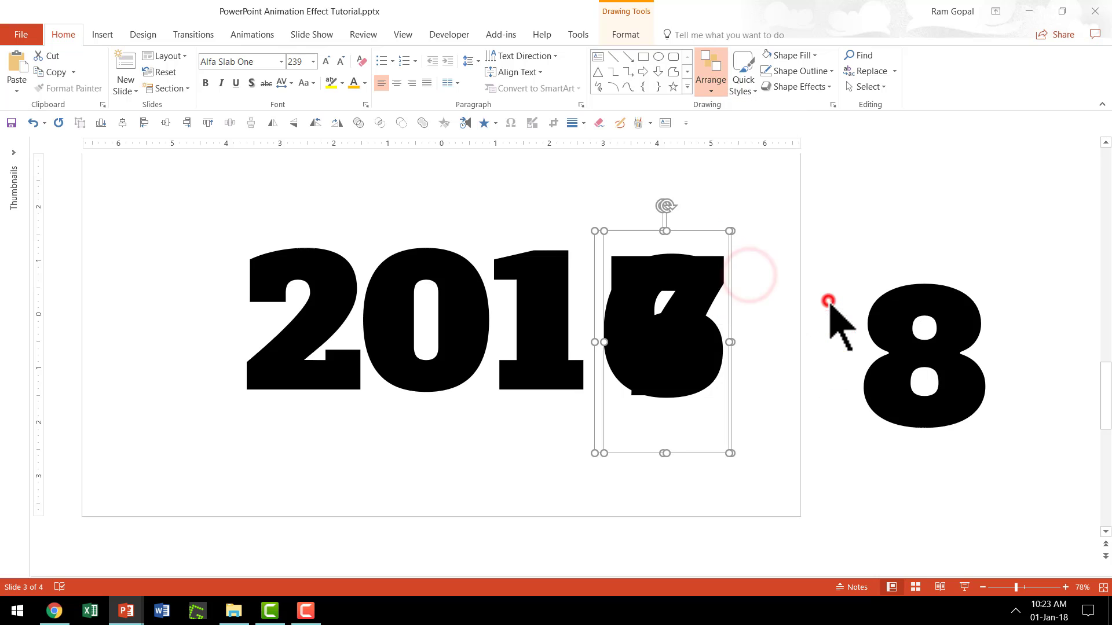
left_click(789, 469)
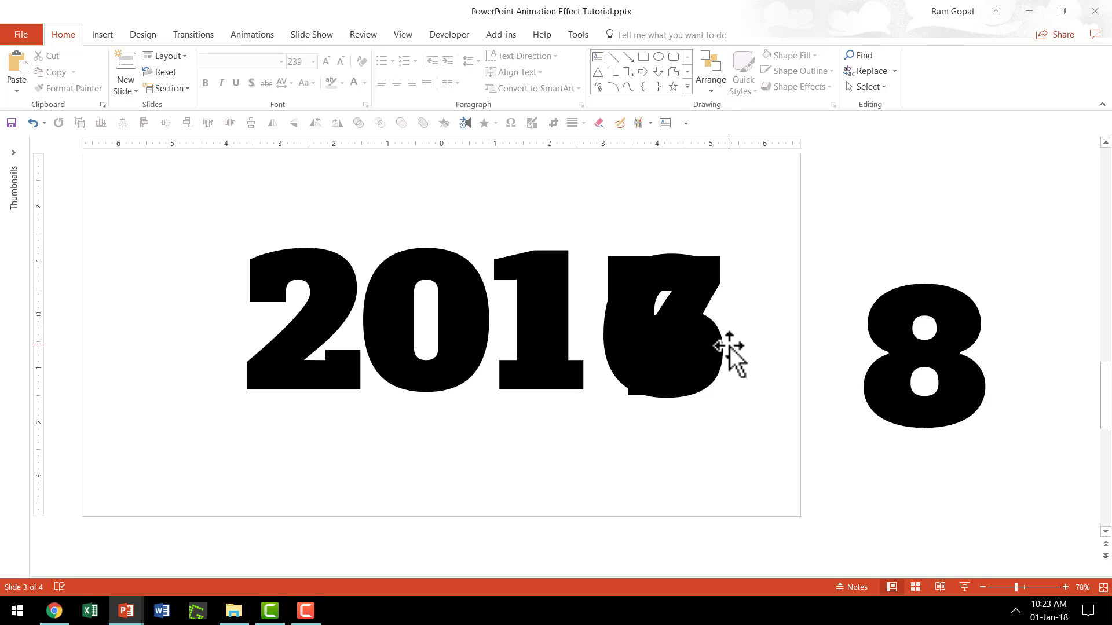
Show the Animation Pane and move the 8 box below the 201 text.
left_click(268, 38)
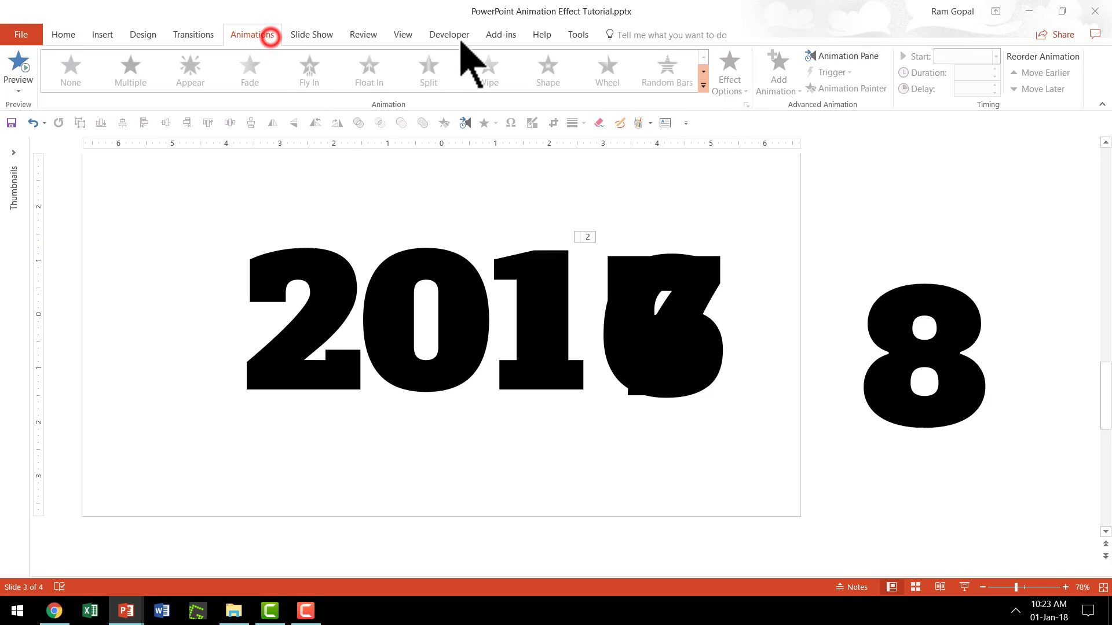
left_click(848, 56)
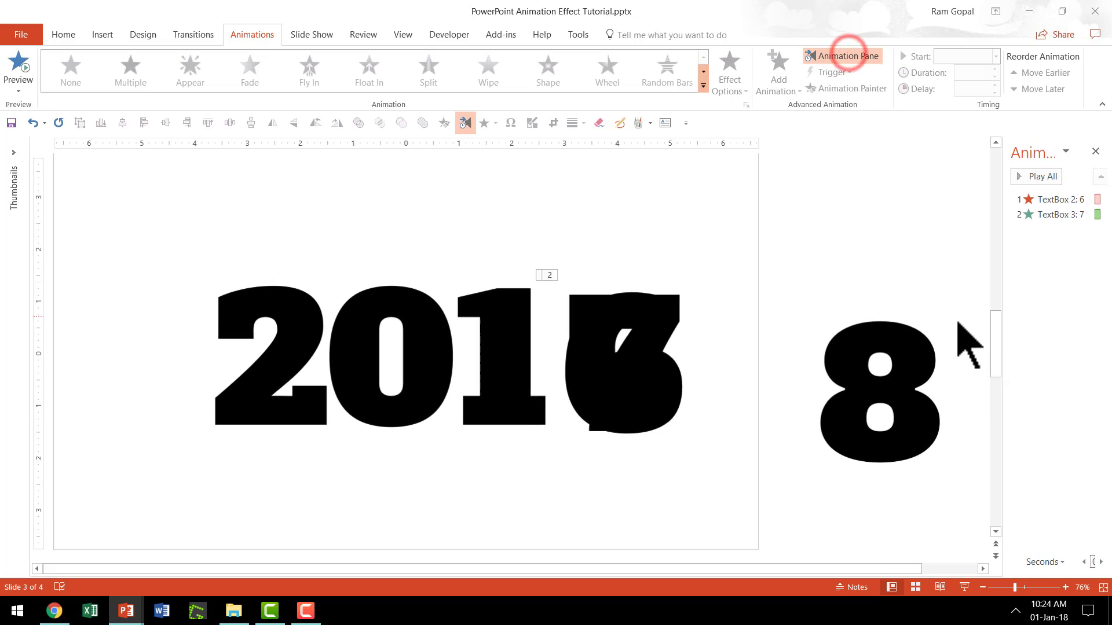
left_click(912, 322)
left_click_drag(888, 295, 405, 407)
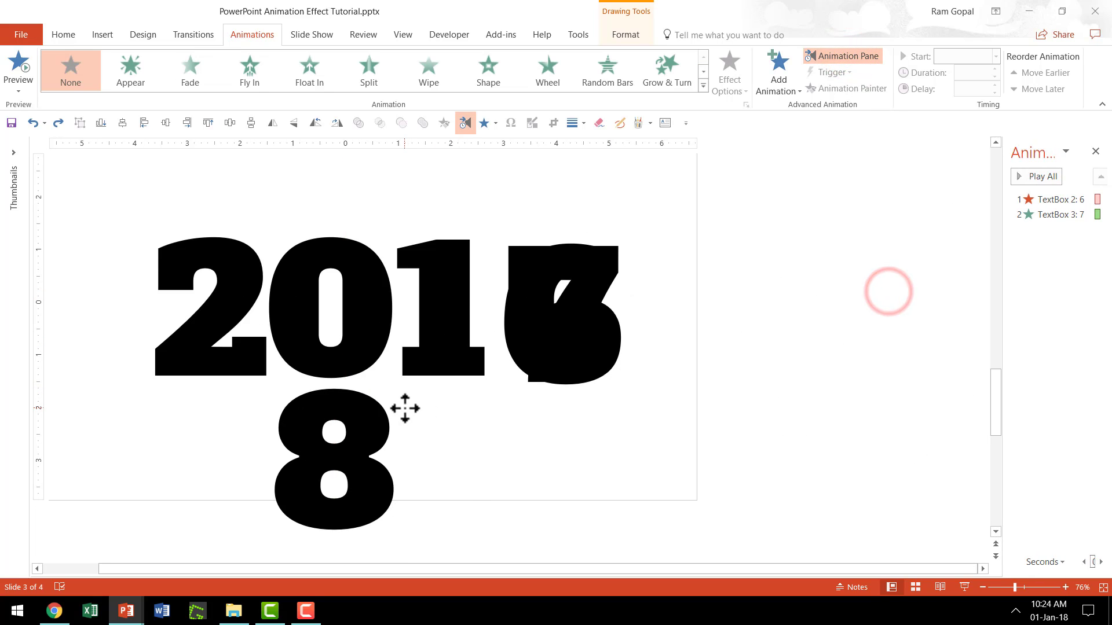
scroll(892, 387, "up", 1)
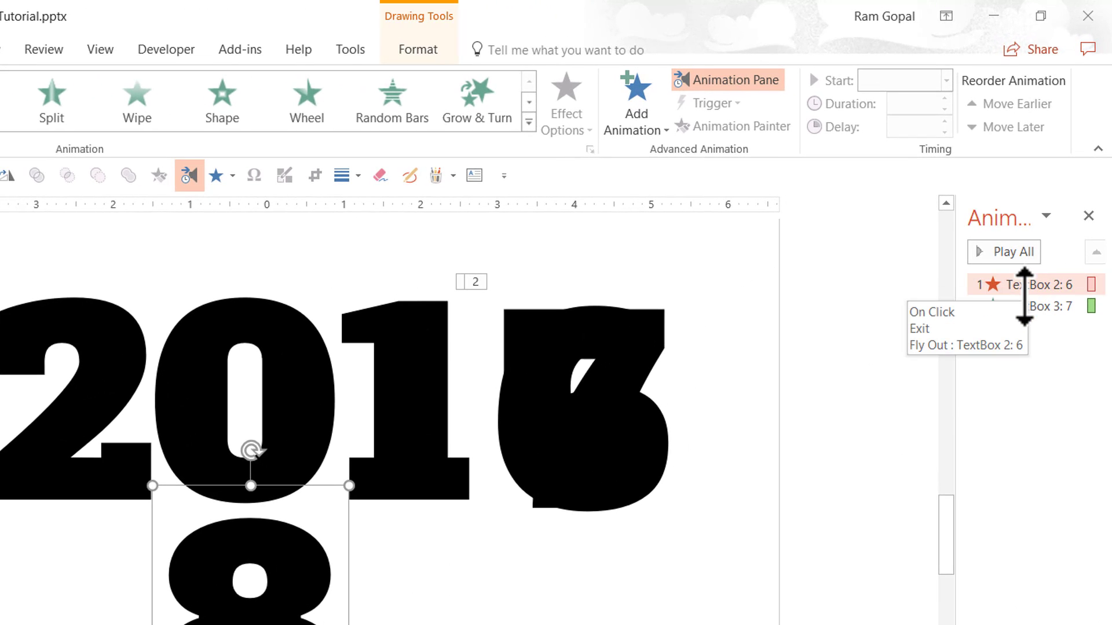
Set the 7's fly-in to start With Previous and run for 00.25 seconds.
left_click(1028, 284)
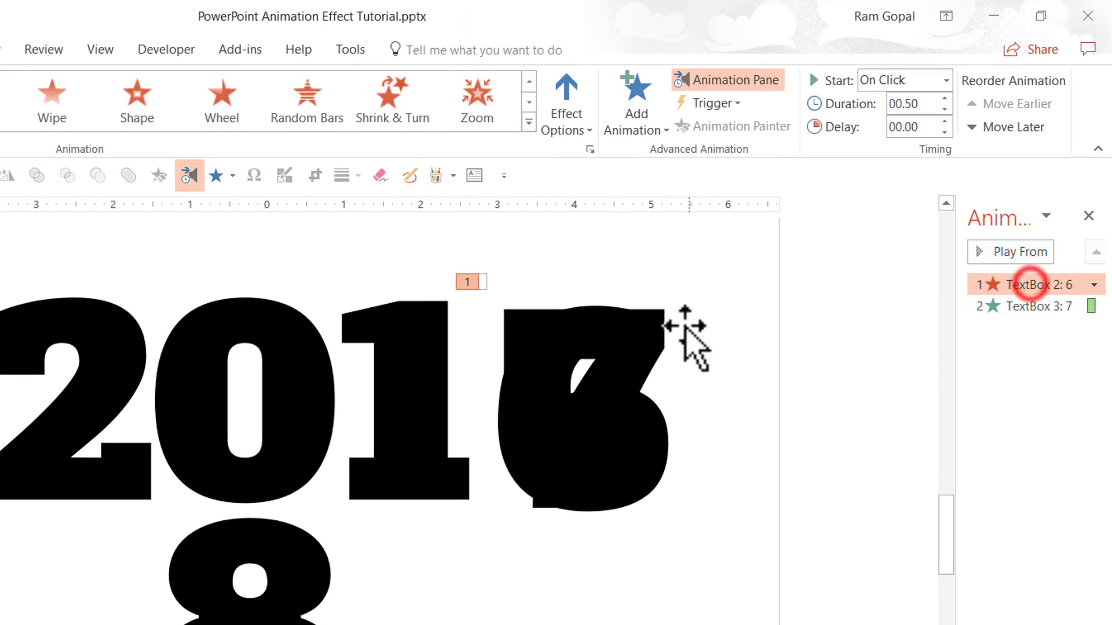
left_click(1034, 306)
mouse_move(1034, 306)
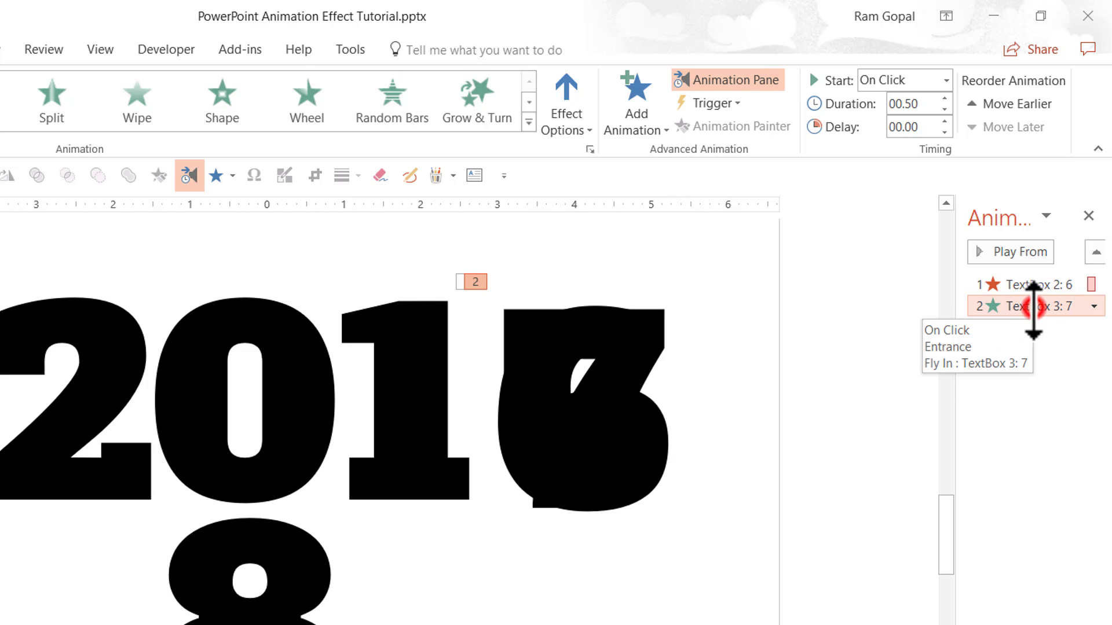
left_click(883, 80)
left_click(908, 127)
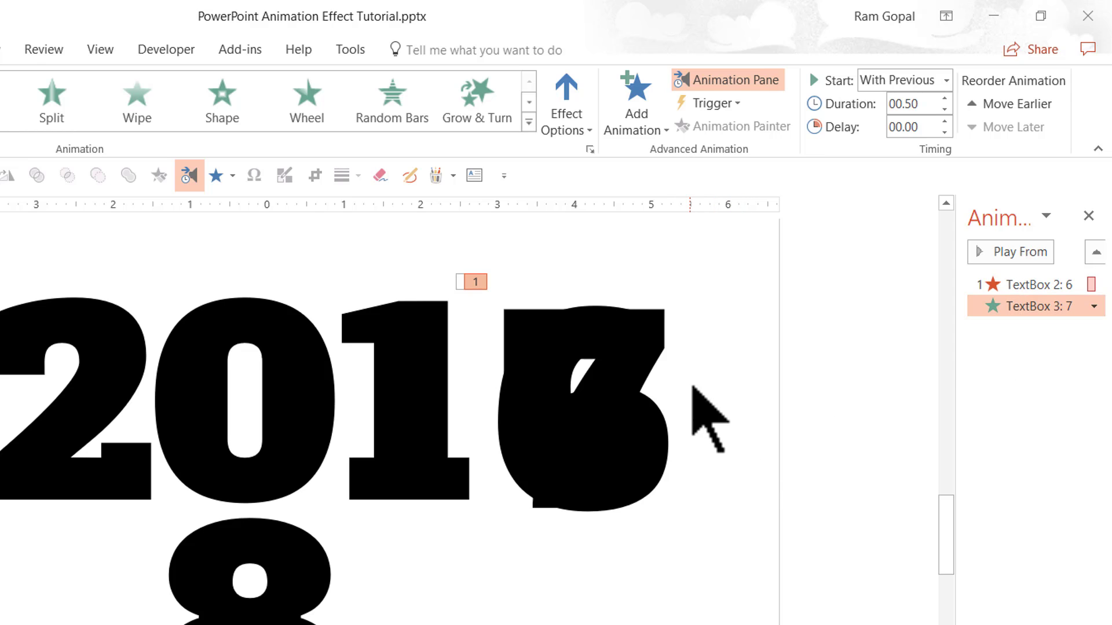
left_click_drag(1002, 310, 1047, 285)
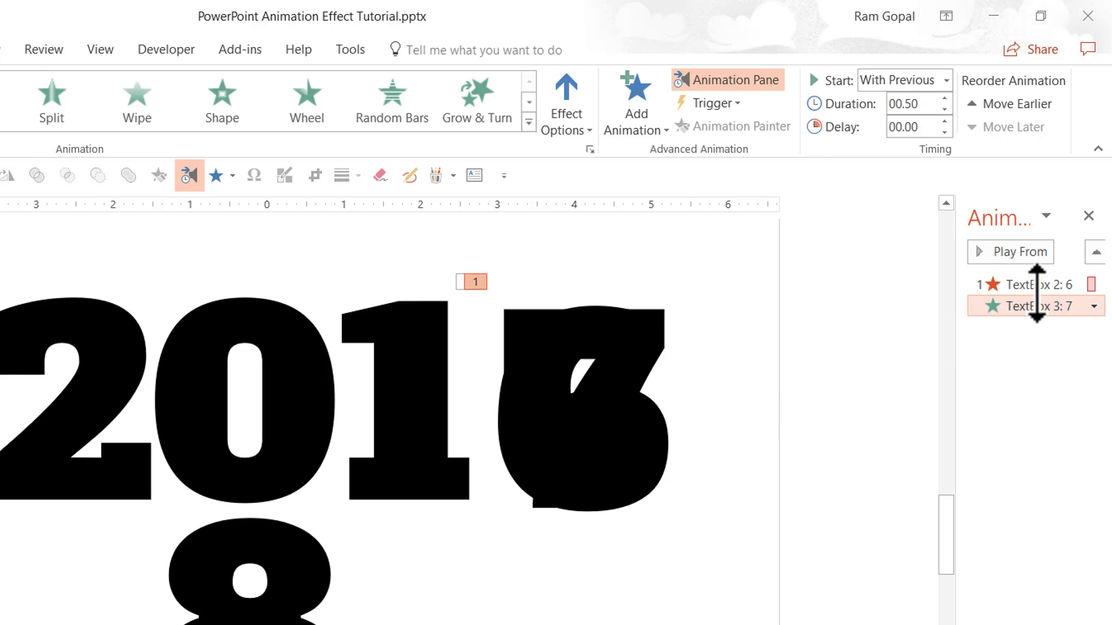
left_click(1037, 285)
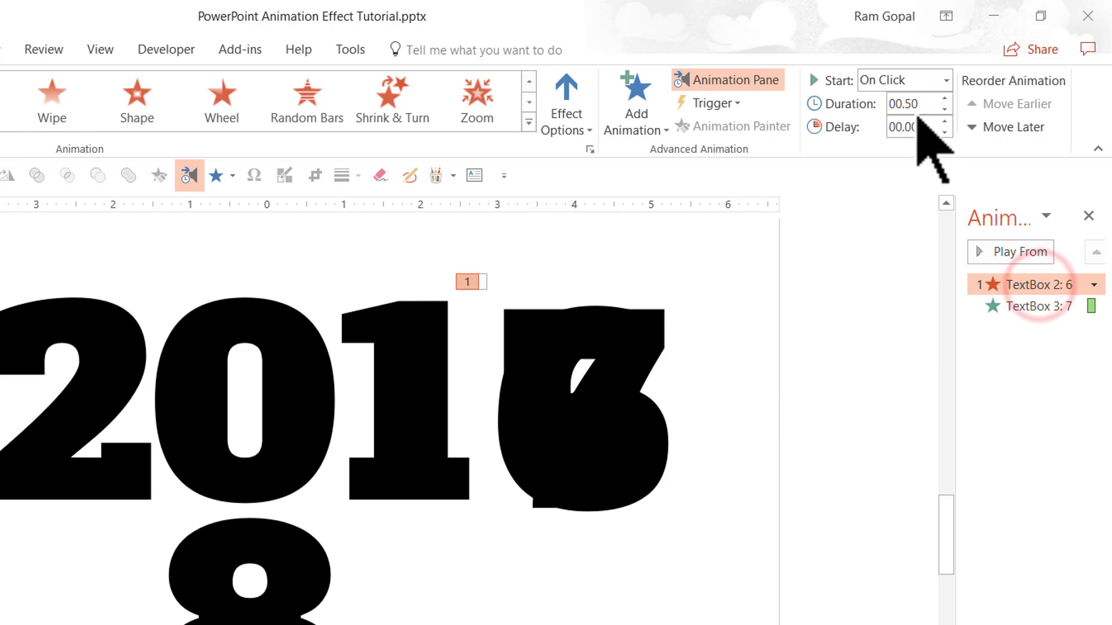
left_click(1021, 306)
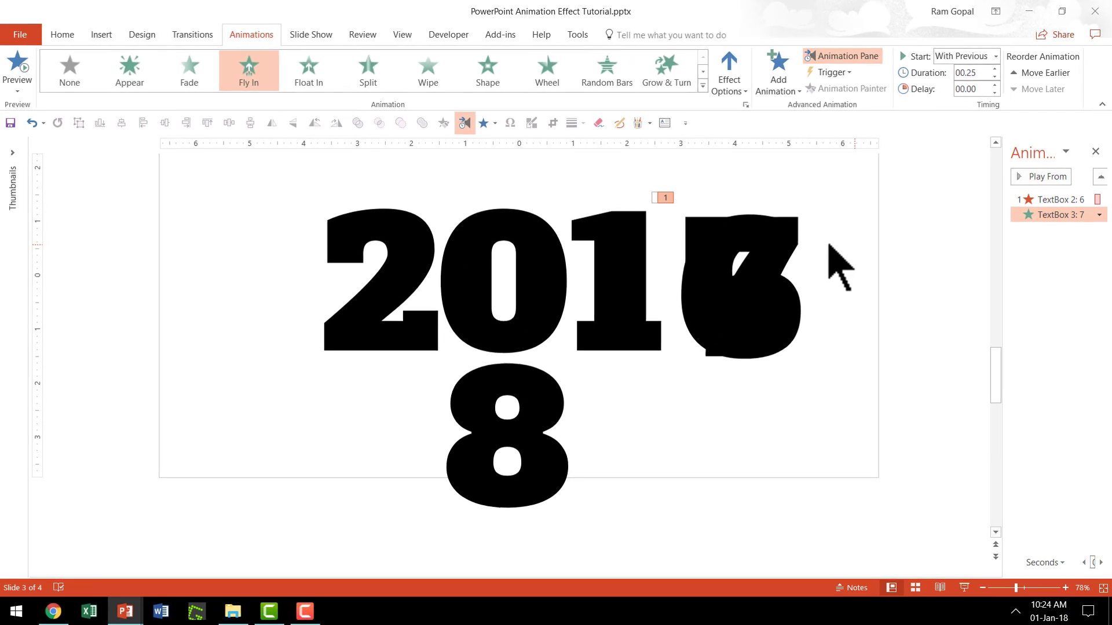
Add a Fly Out exit To Top to the 7 as the slide's second click animation.
left_click(891, 404)
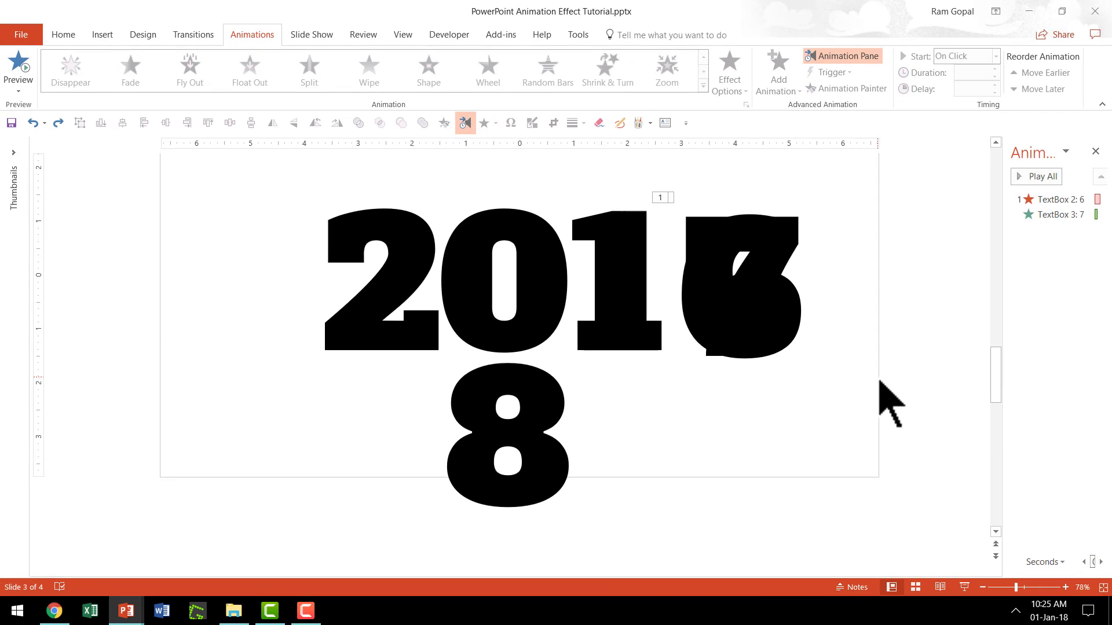
left_click(795, 233)
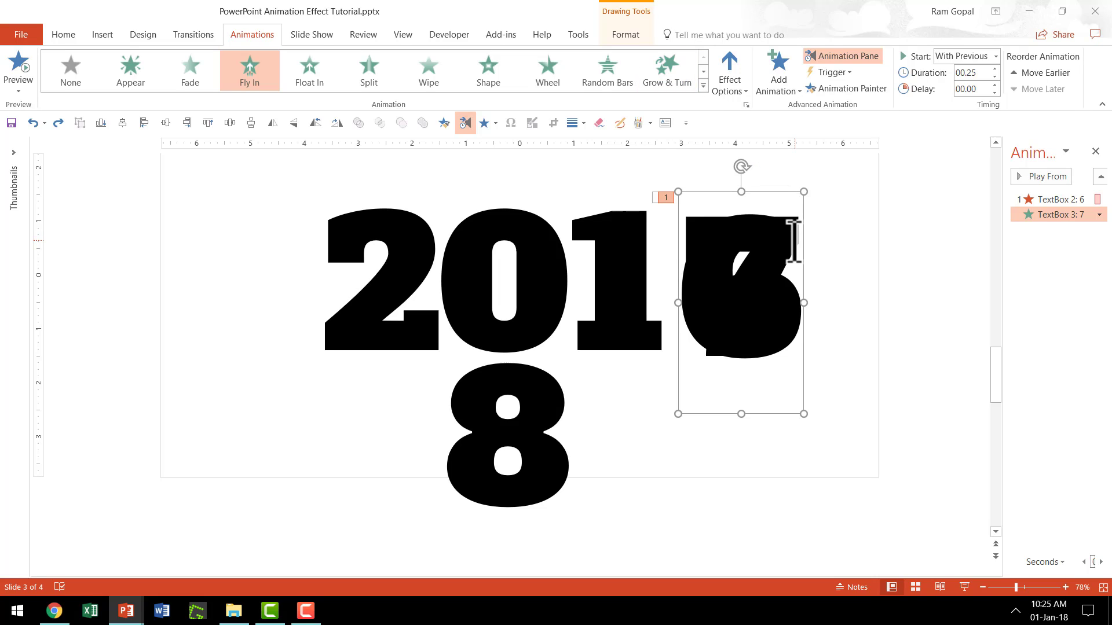
left_click(780, 82)
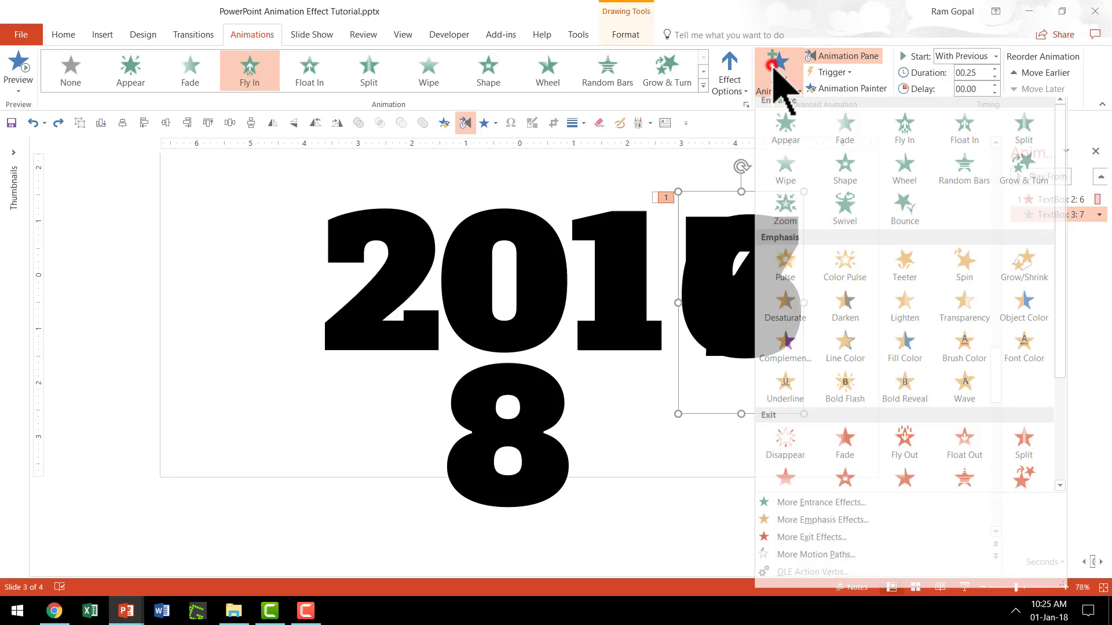
left_click(919, 462)
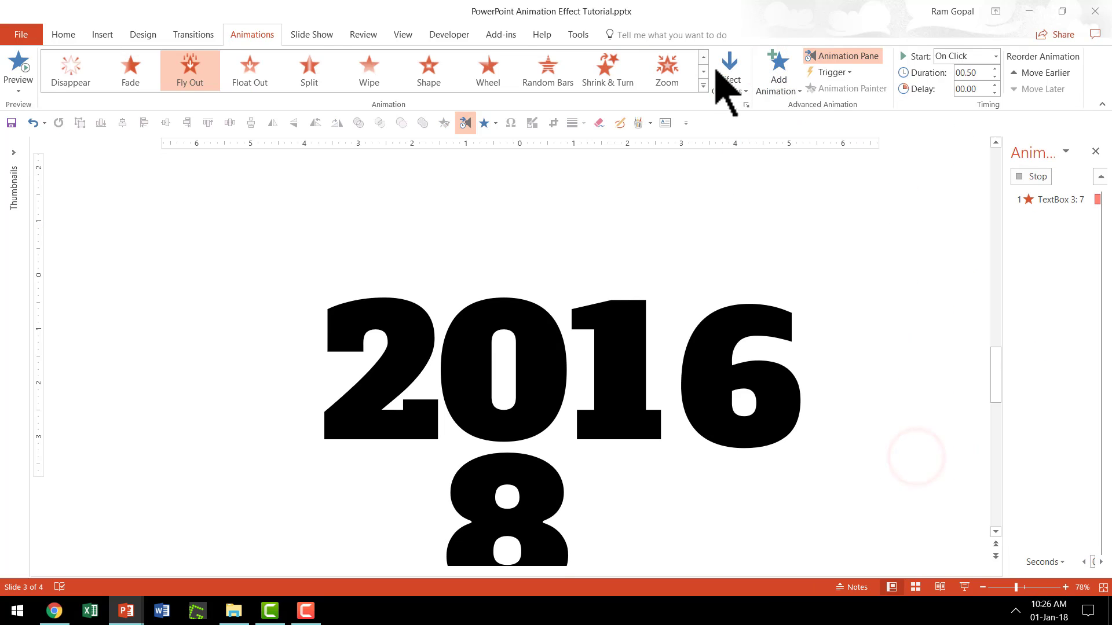
left_click(726, 83)
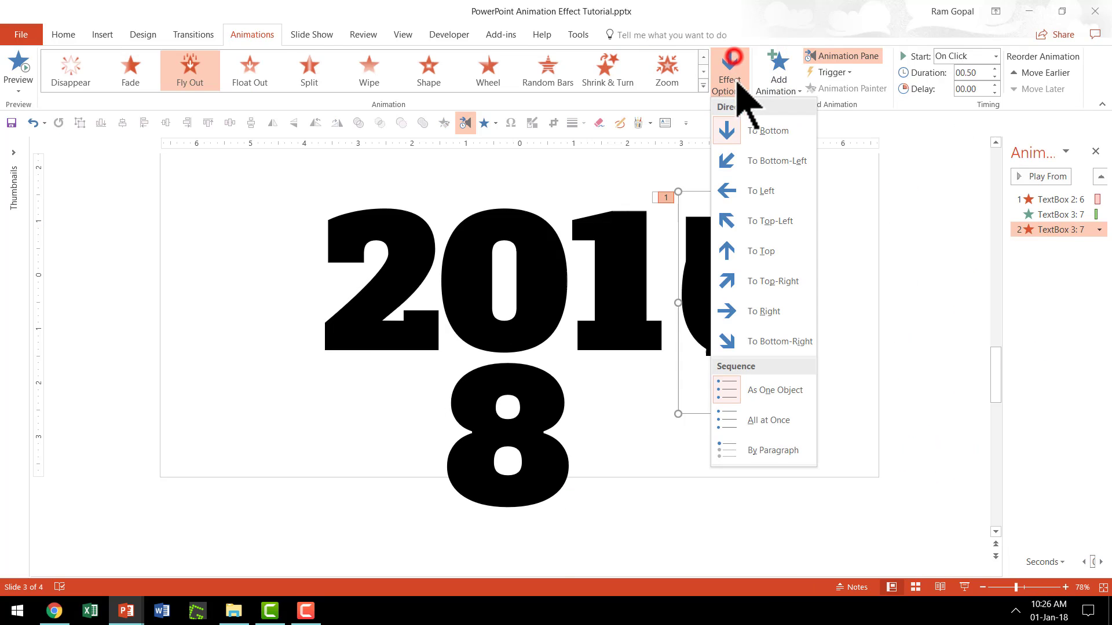
left_click(756, 258)
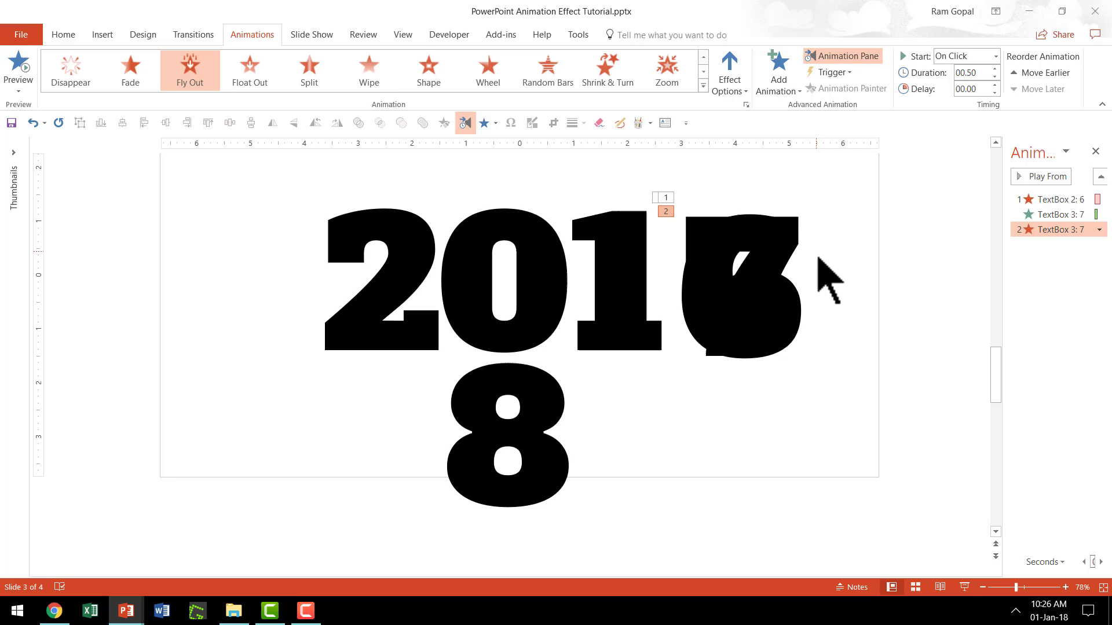
Move the 8 beside 201 and give it a Fly In entrance animation.
left_click(561, 409)
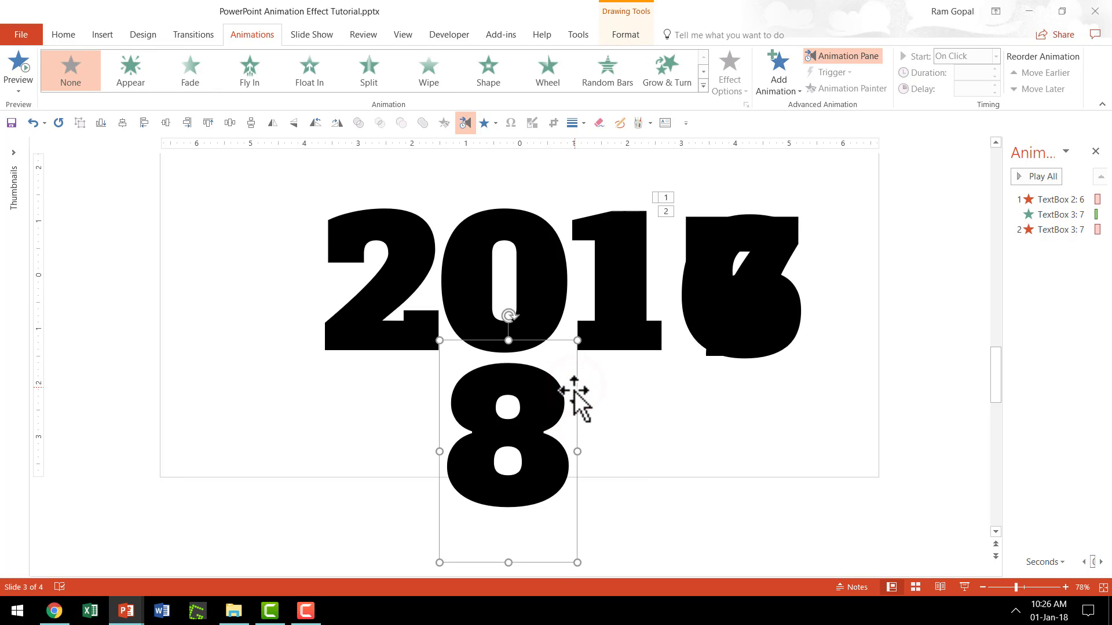
left_click_drag(574, 393, 963, 231)
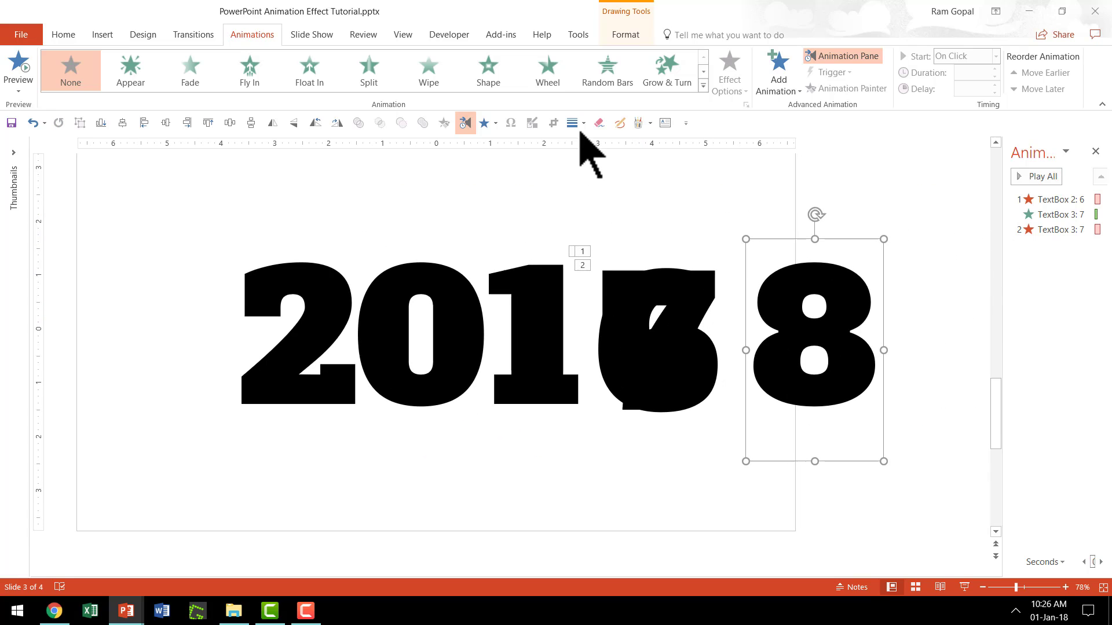
left_click(701, 84)
left_click(201, 150)
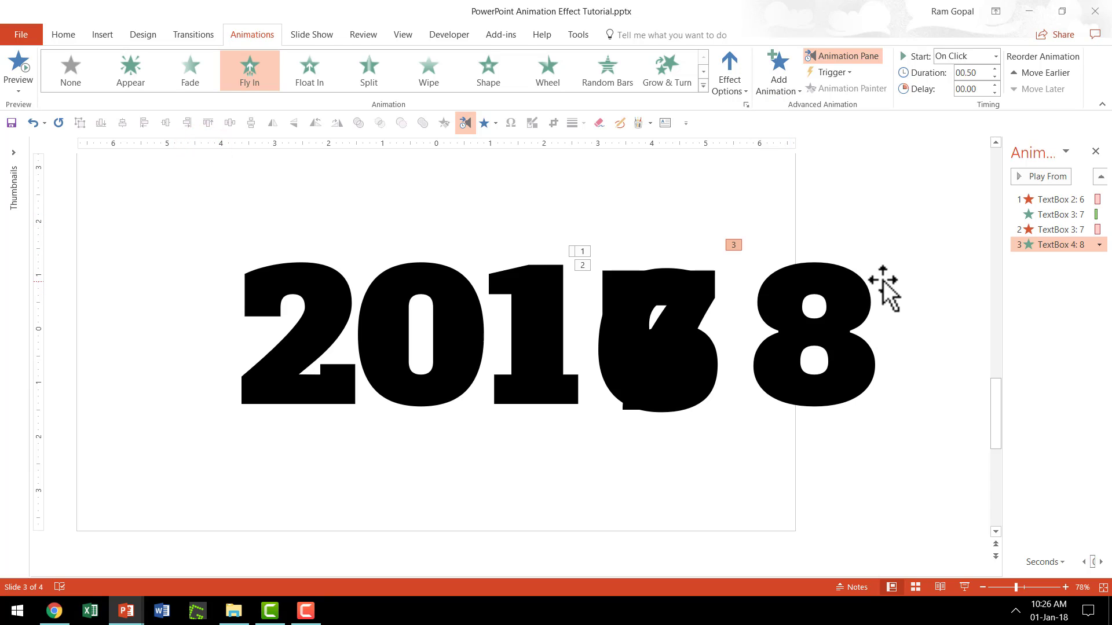
Stack the 8 over the 7 and align the stacked digits with each other.
left_click(879, 279)
left_click_drag(879, 279, 726, 283)
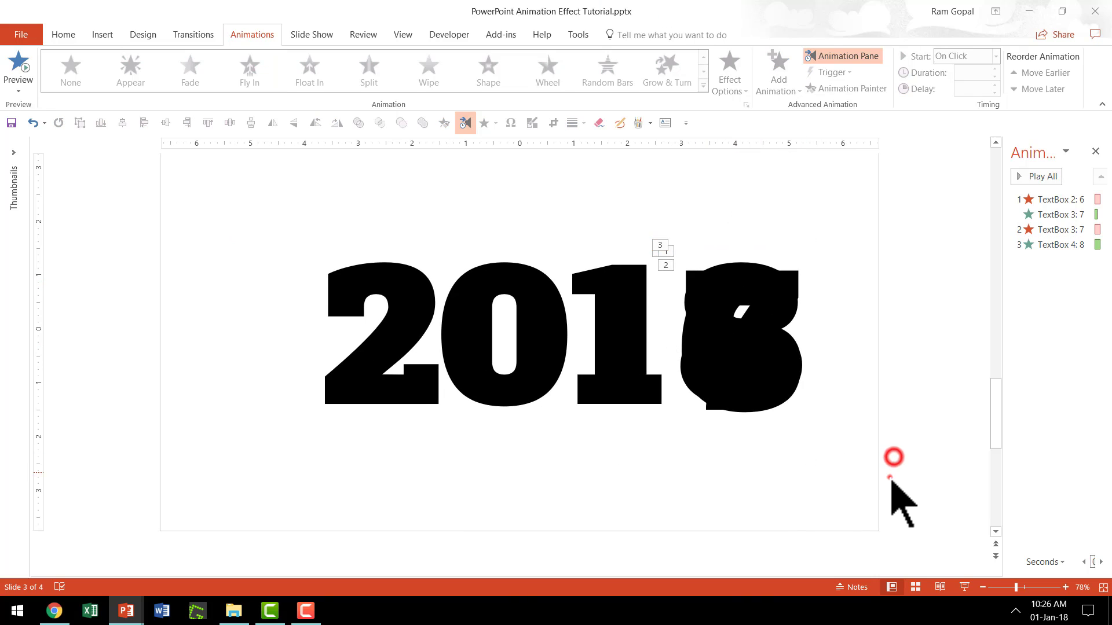
left_click_drag(893, 474, 620, 167)
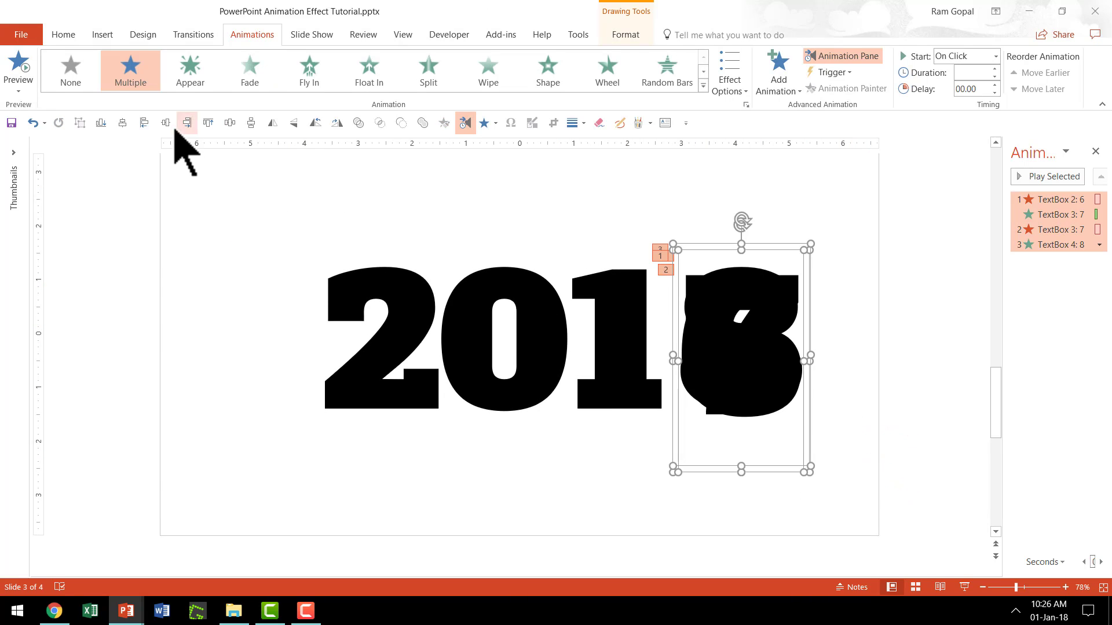
left_click(170, 122)
left_click(849, 310)
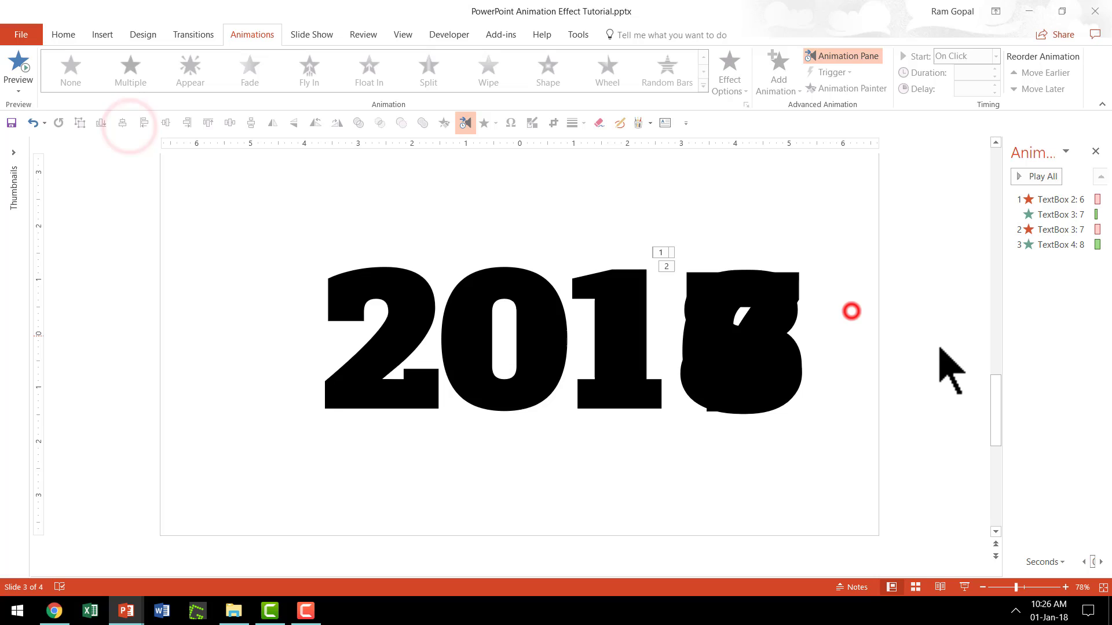
Set the 8's fly-in to start With Previous with a 00.25-second duration.
left_click(1057, 246)
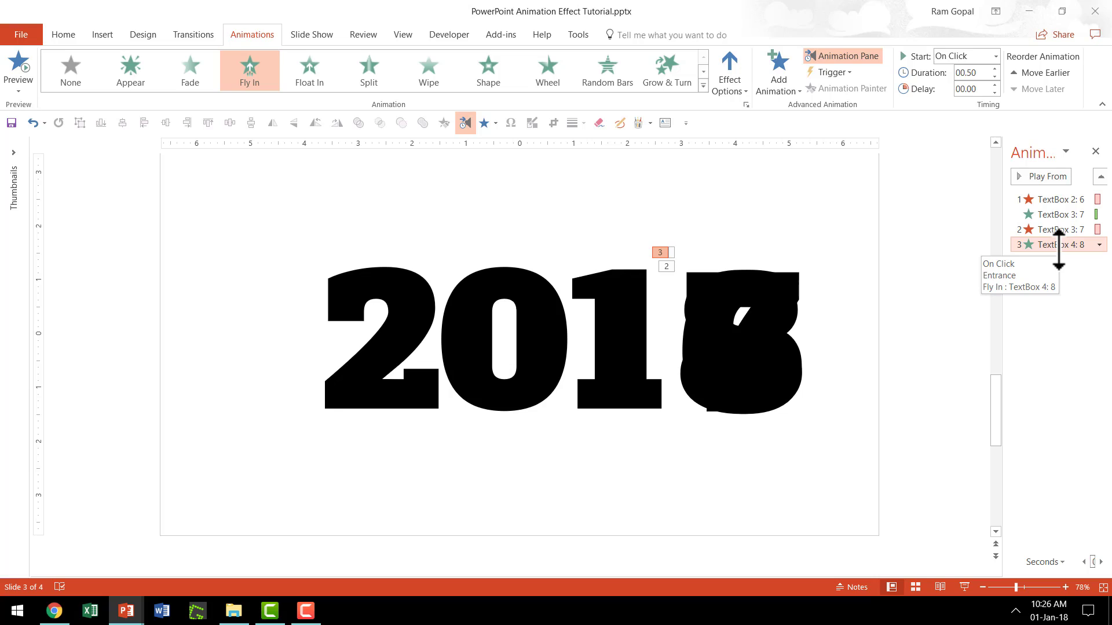
left_click(965, 56)
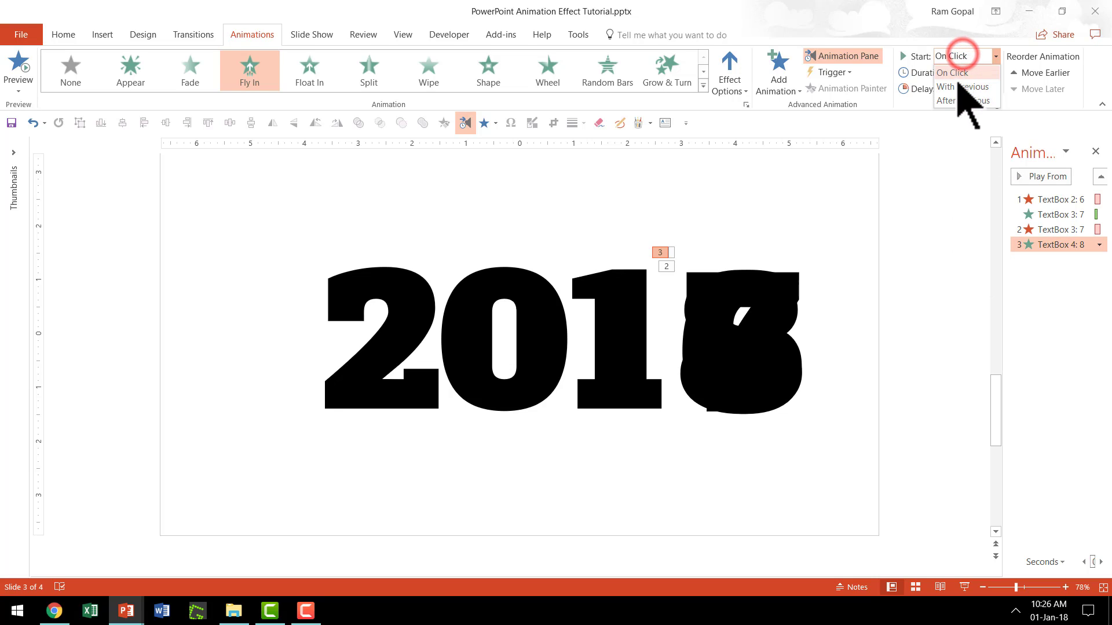
left_click(956, 88)
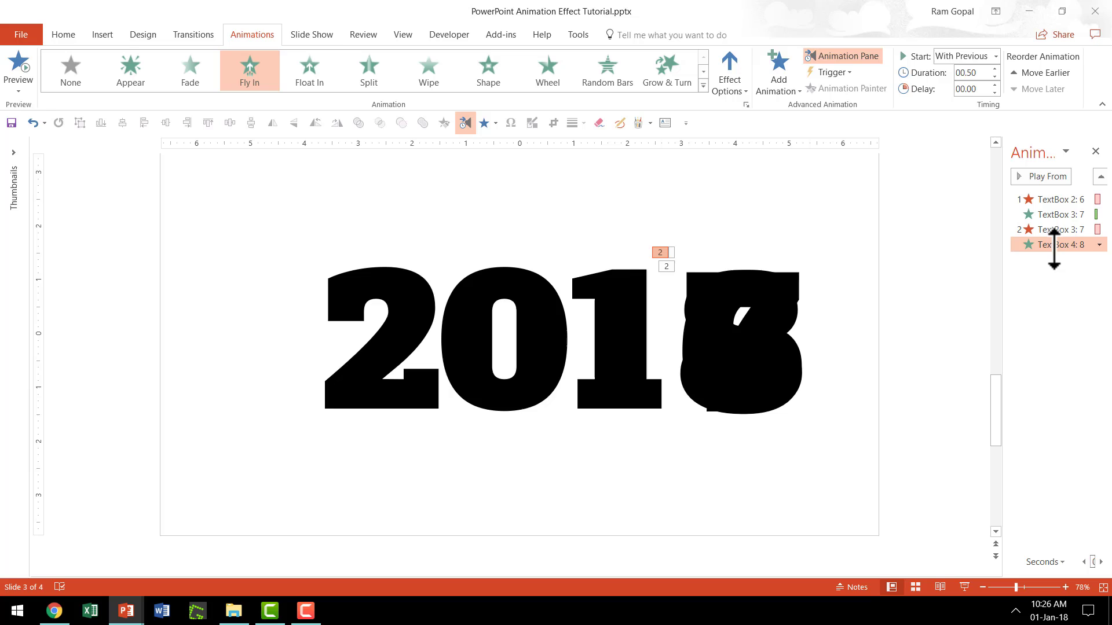
left_click(995, 78)
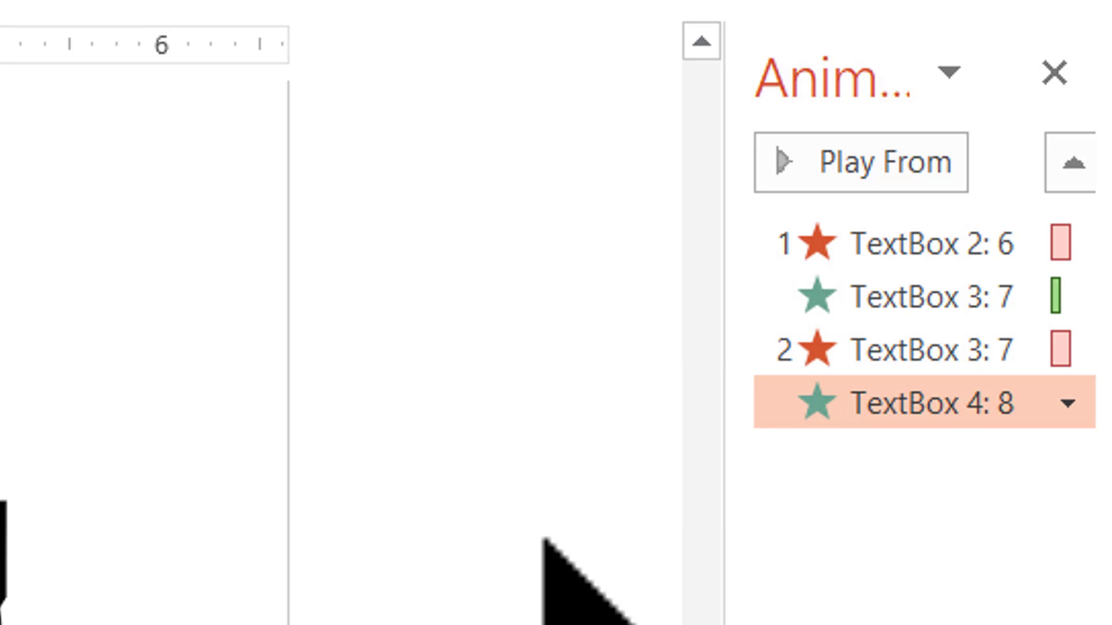
Deselect everything on the slide before leaving the animation settings.
left_click(503, 522)
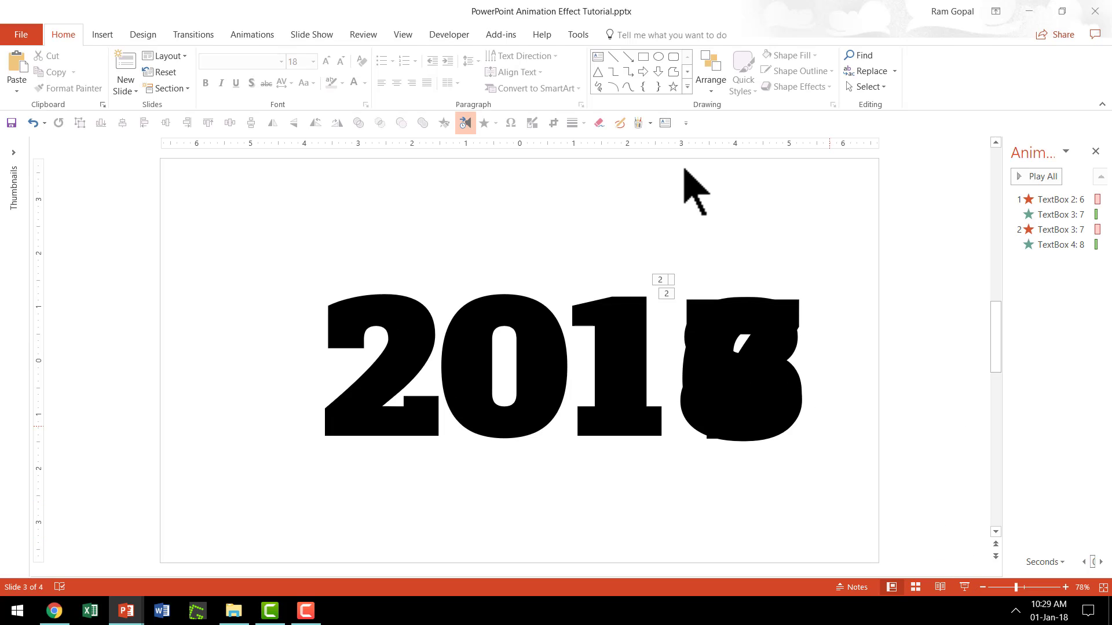
Draw a wide rectangle with white fill and no outline across the slide.
left_click(643, 57)
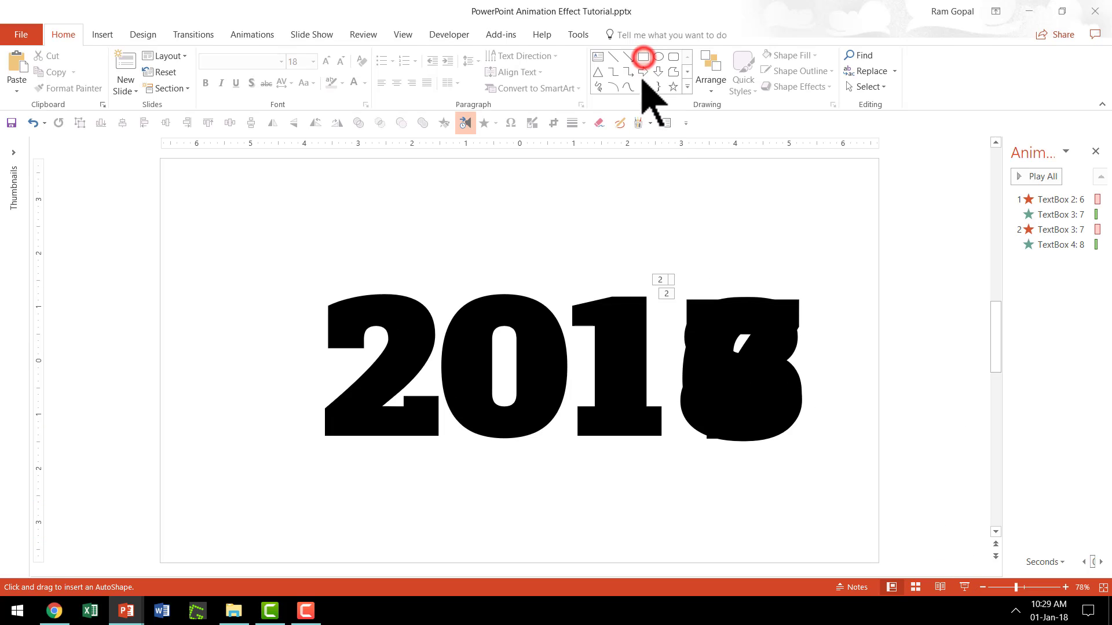
left_click_drag(161, 158, 880, 294)
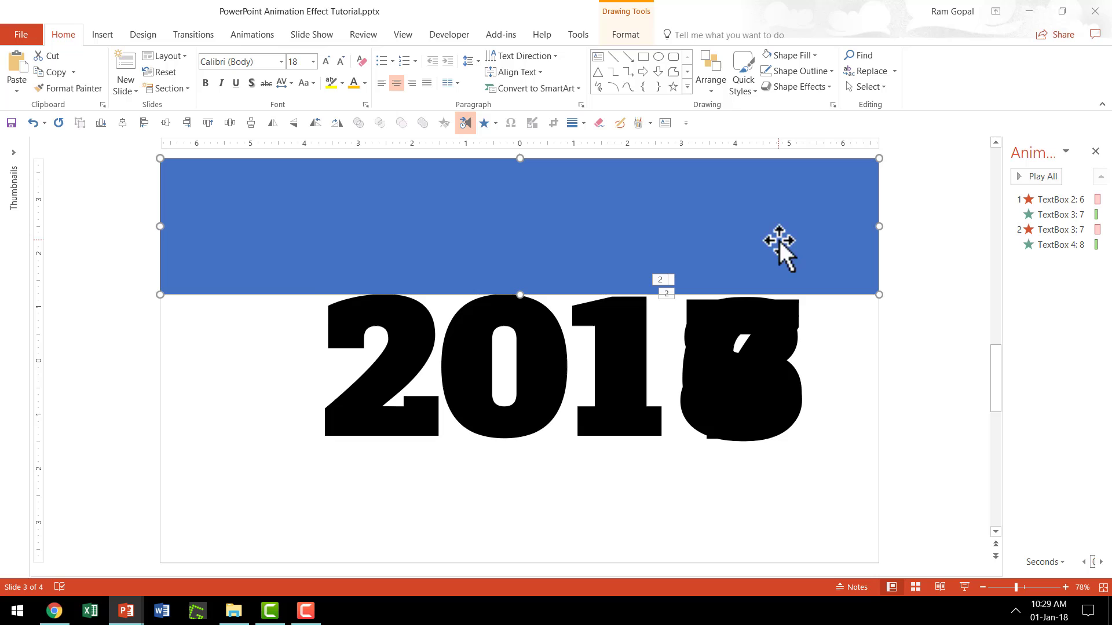
left_click(804, 55)
left_click(767, 87)
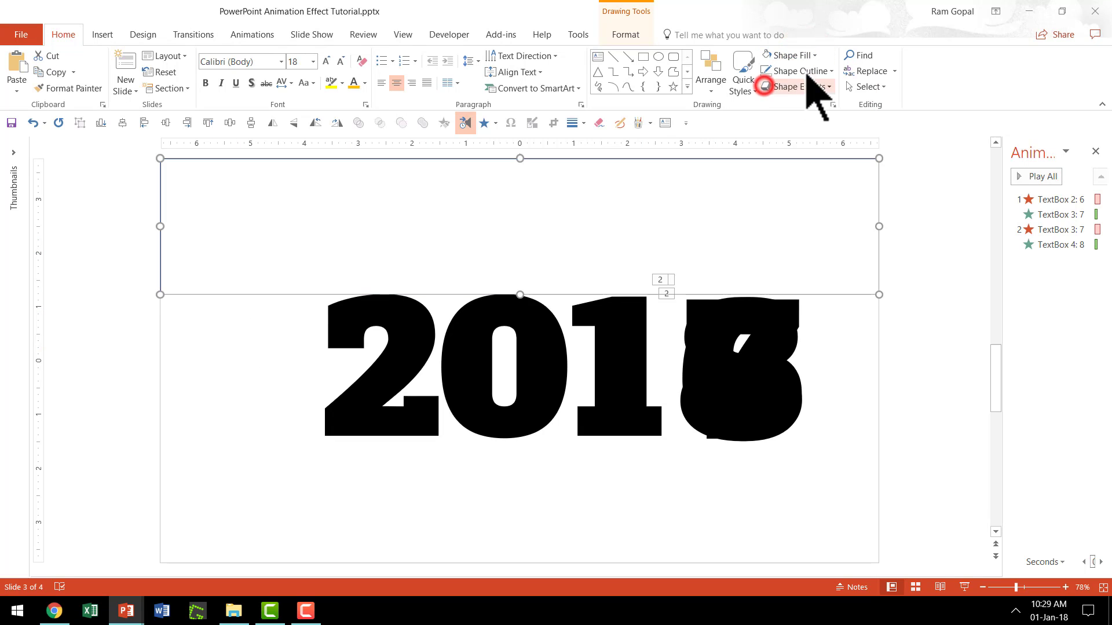
left_click(801, 70)
left_click(815, 197)
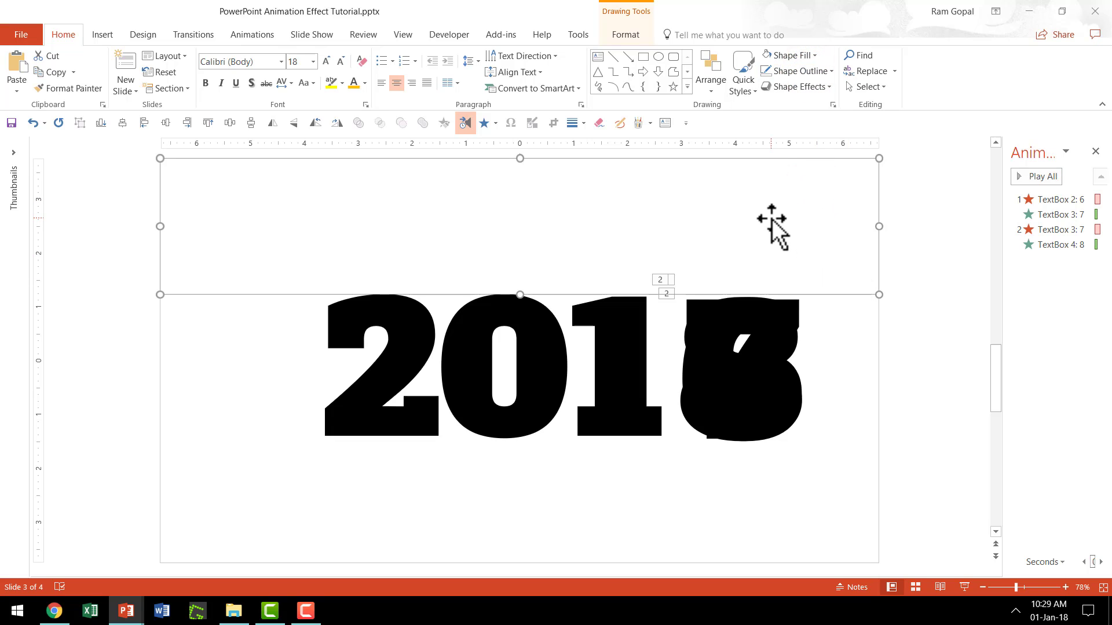
Move the white bar below the digits and shorten it to mask the lower area.
left_click_drag(772, 226, 778, 497)
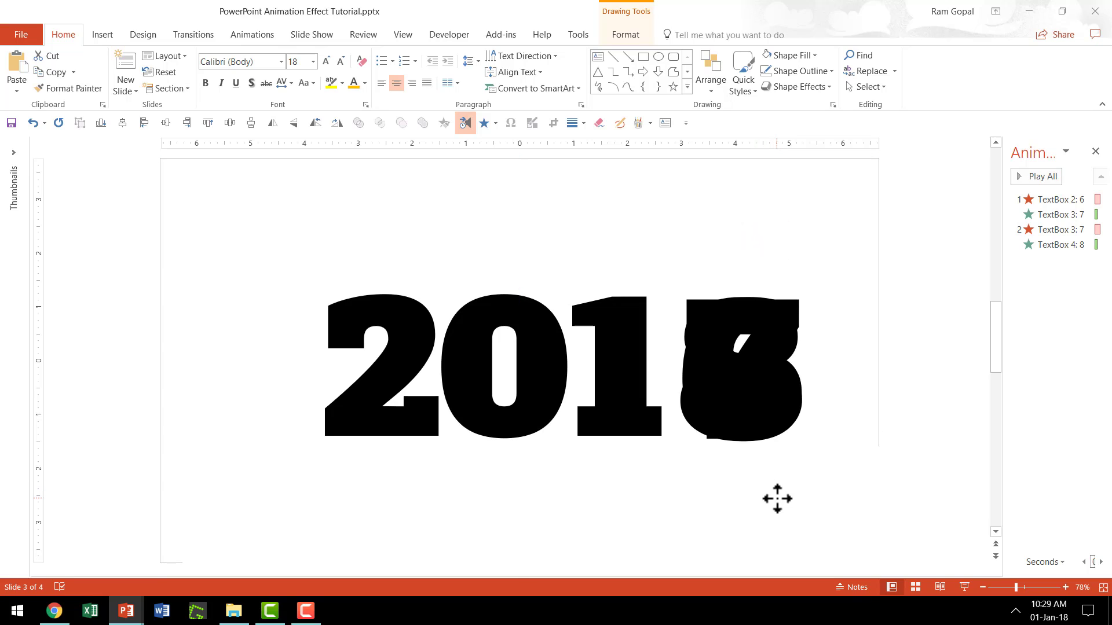
left_click(629, 502)
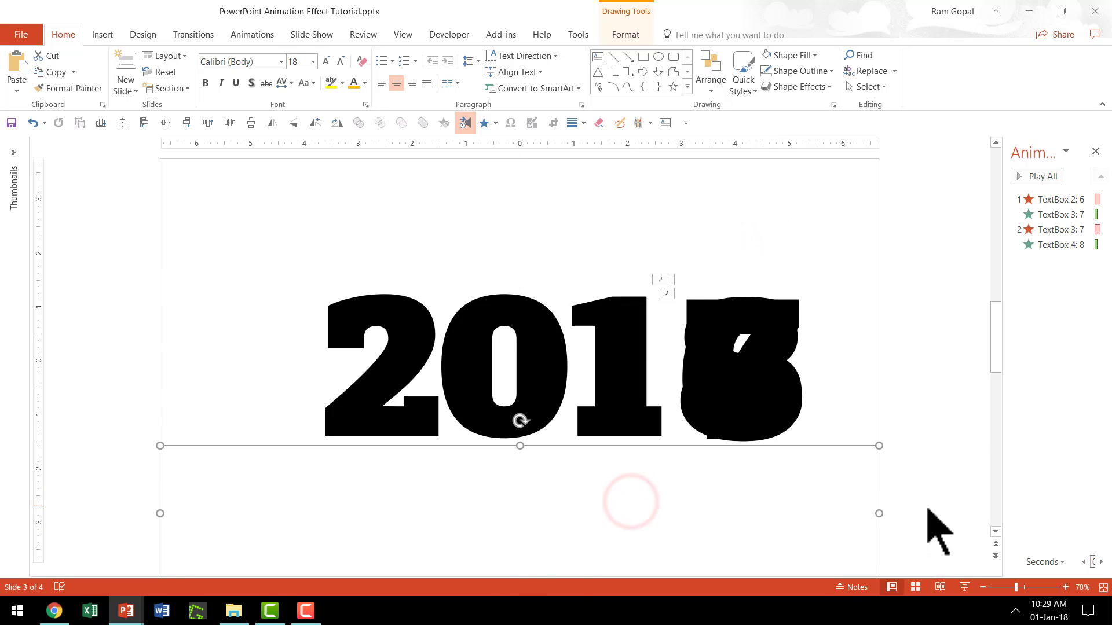
scroll(933, 531, "down", 1)
left_click_drag(519, 552, 524, 532)
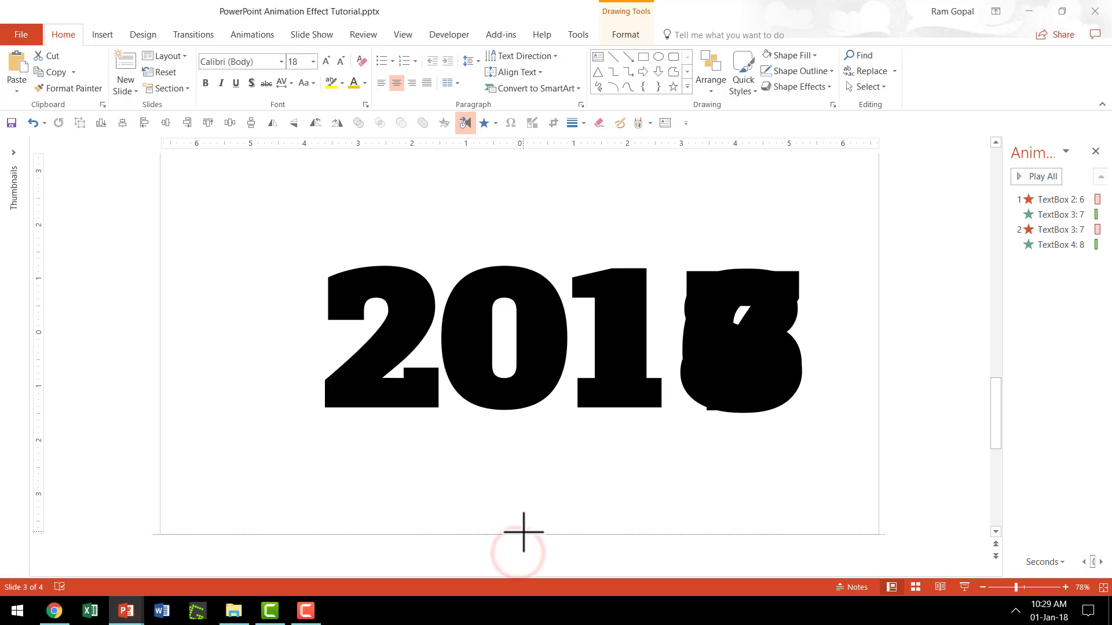
left_click(913, 455)
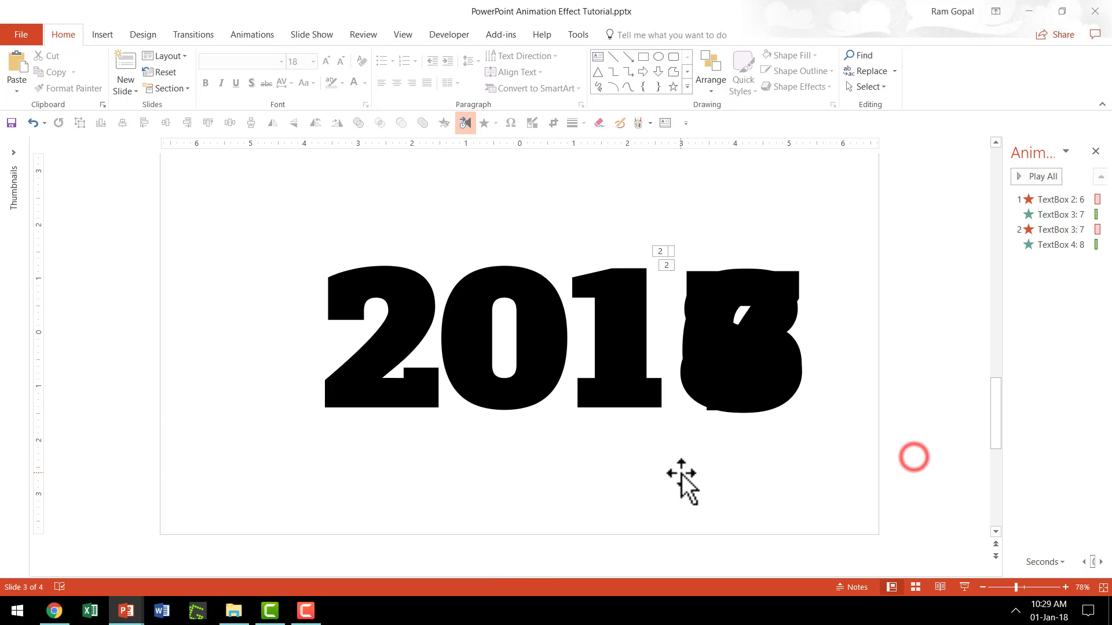
left_click_drag(681, 471, 690, 211)
Deselect the white masking bar beneath the digits.
left_click(918, 274)
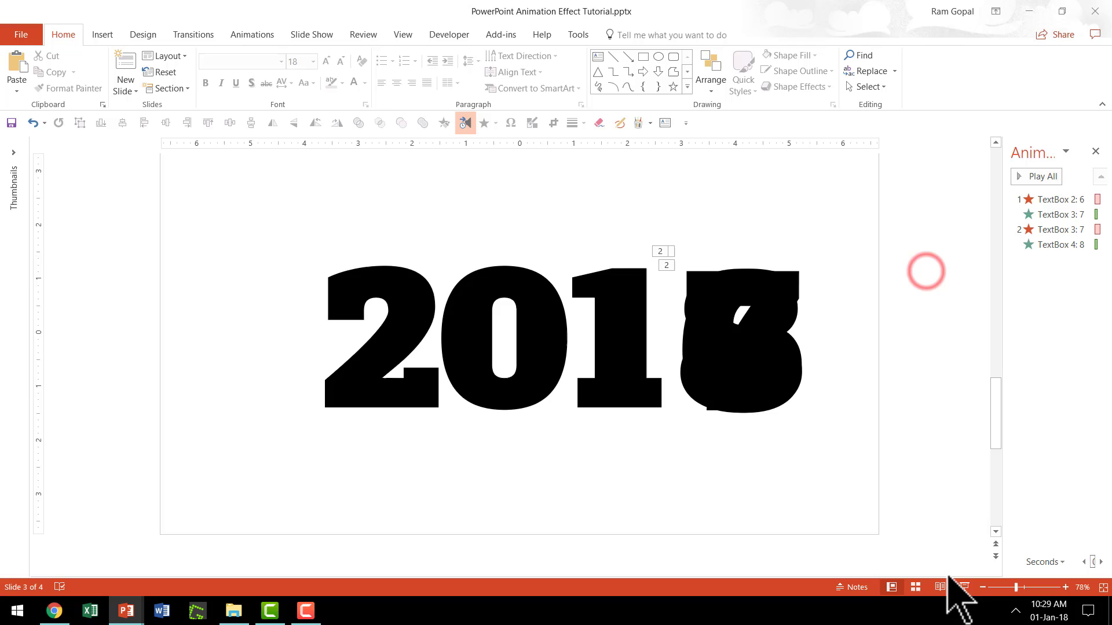